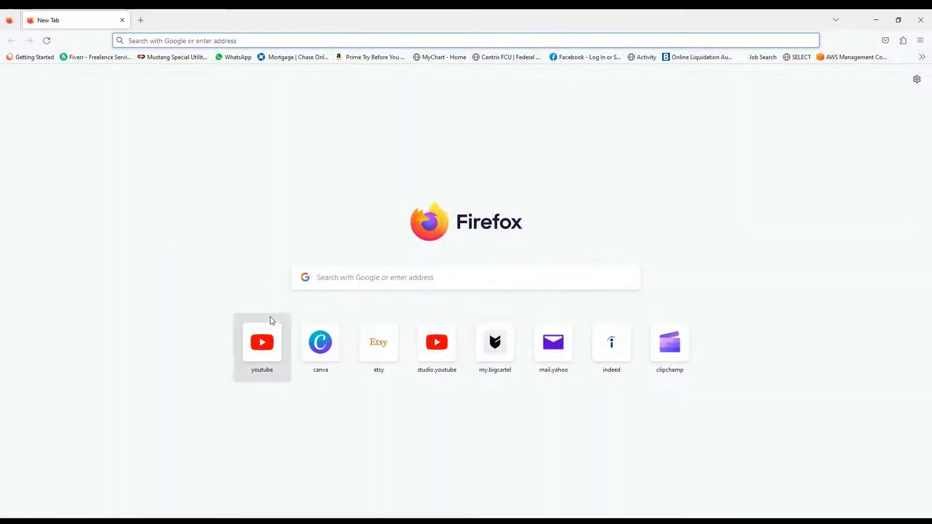
Open Canva and search its templates for "youtube video"
{"action": "left_click", "coordinate": [329, 354]}
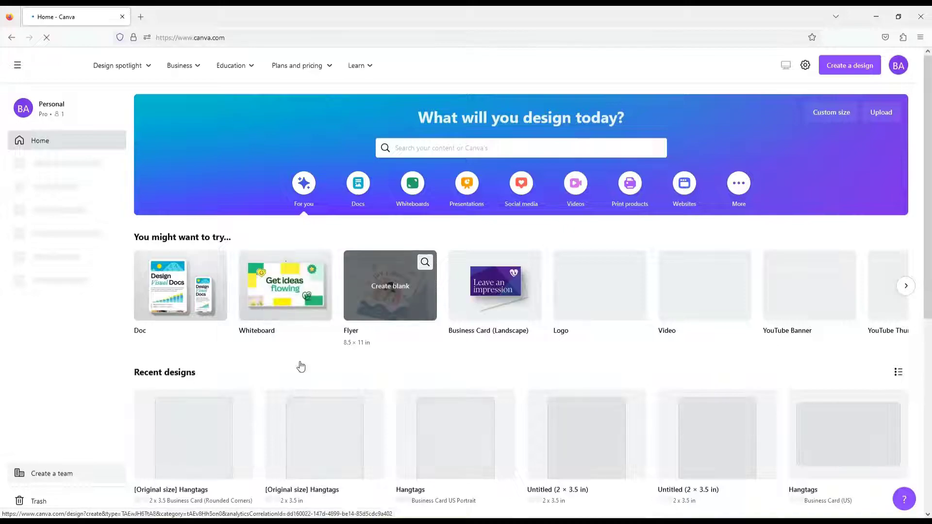
{"action": "left_click", "coordinate": [535, 148]}
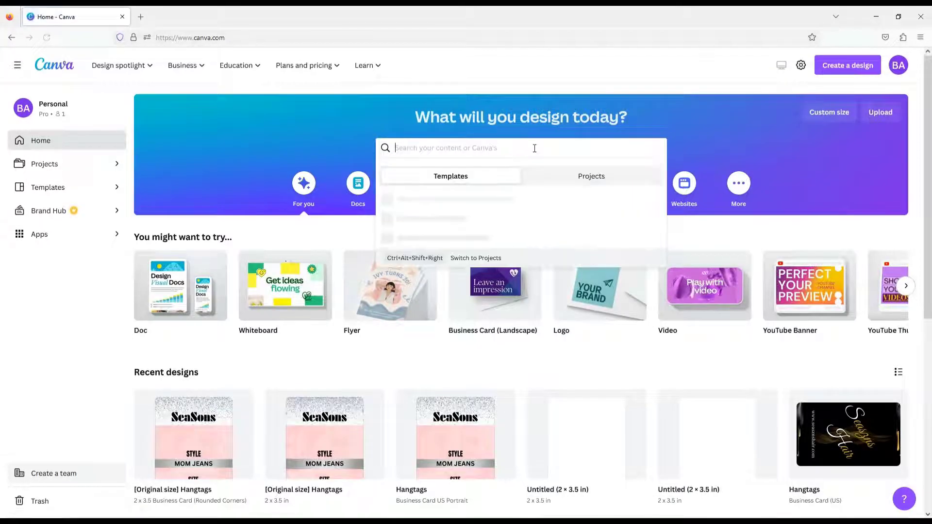
{"action": "type", "text": "youtub"}
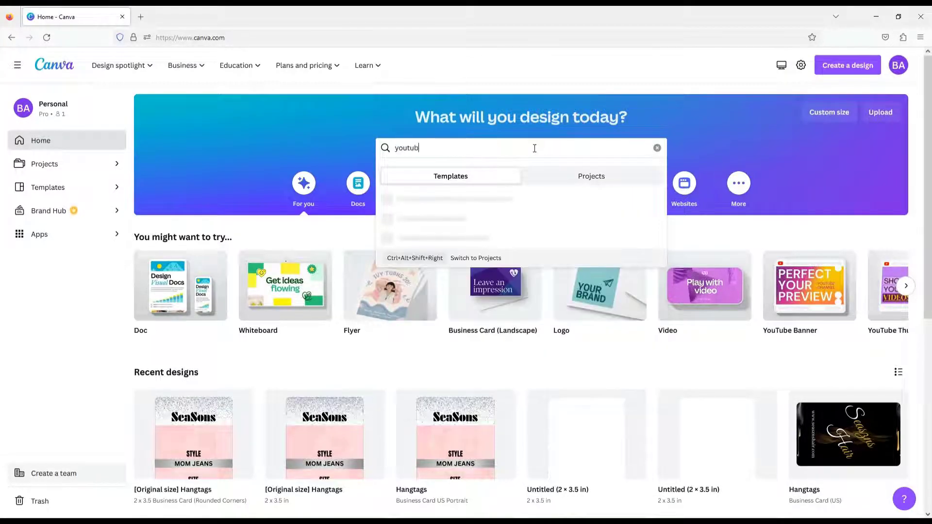
{"action": "type", "text": "e"}
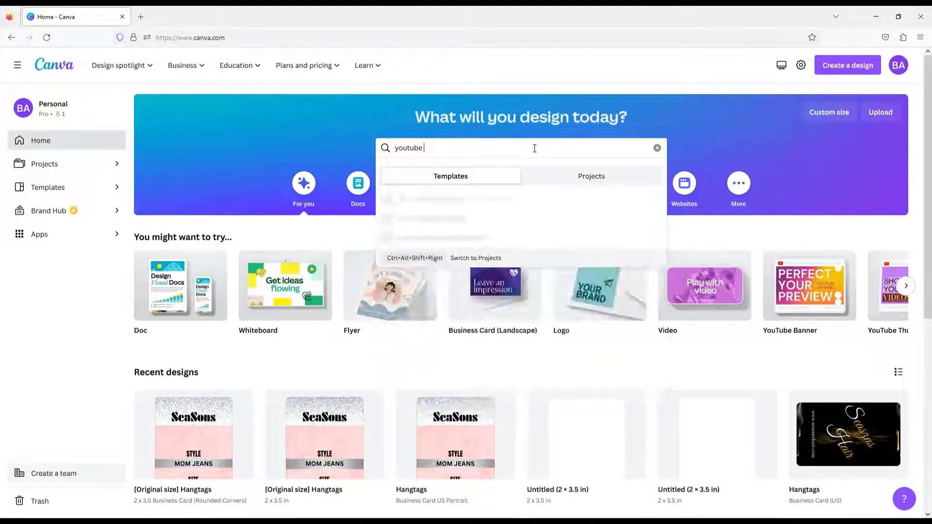
{"action": "type", "text": " video"}
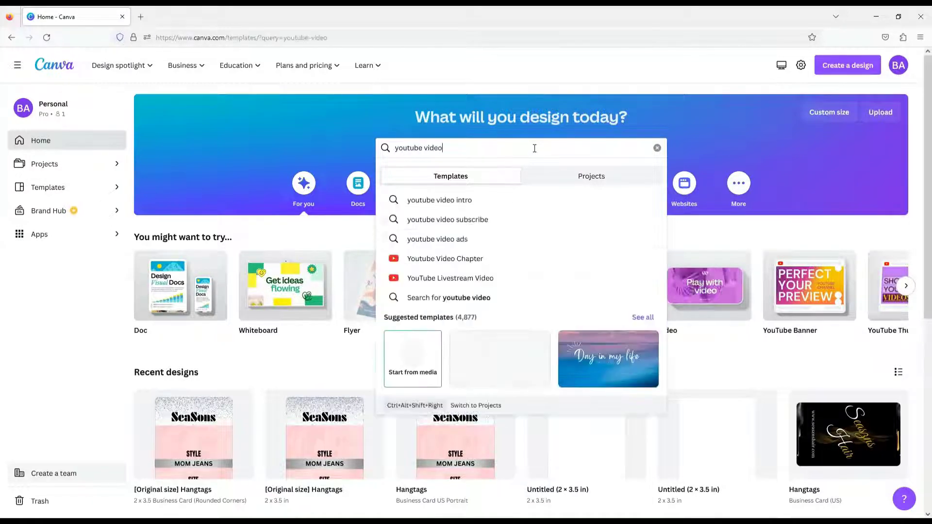
{"action": "key", "text": "Return"}
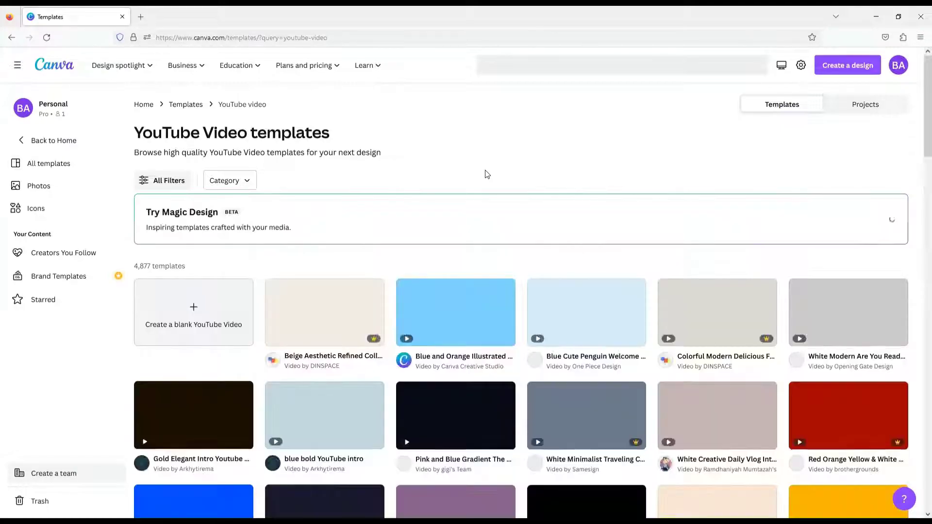
Create a blank YouTube Video design from the template results
{"action": "scroll", "coordinate": [495, 358], "scroll_direction": "down", "scroll_amount": 2}
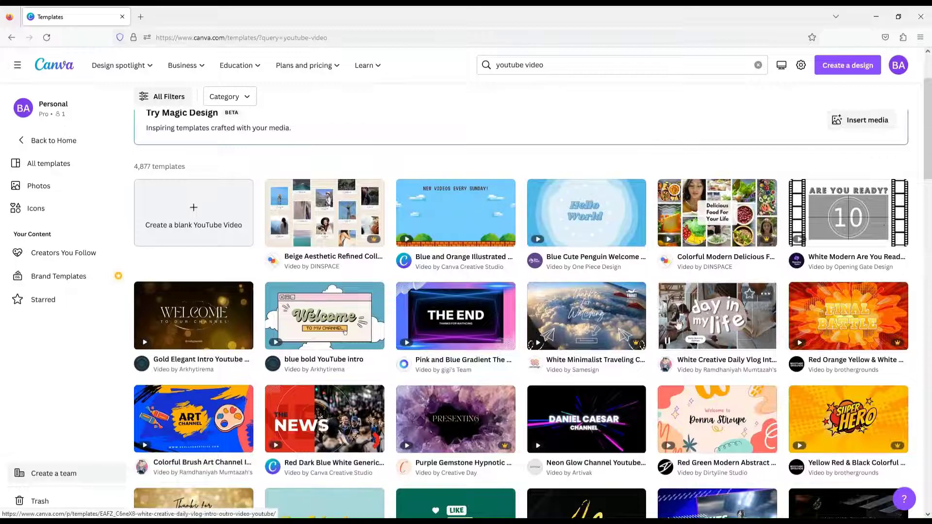
{"action": "scroll", "coordinate": [457, 437], "scroll_direction": "down", "scroll_amount": 2}
{"action": "scroll", "coordinate": [456, 439], "scroll_direction": "down", "scroll_amount": 5}
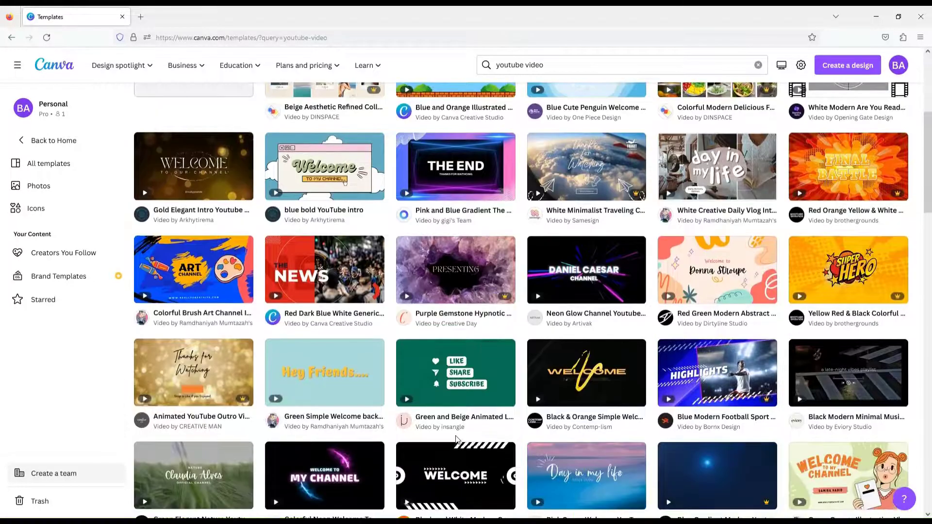
{"action": "scroll", "coordinate": [590, 386], "scroll_direction": "down", "scroll_amount": 3}
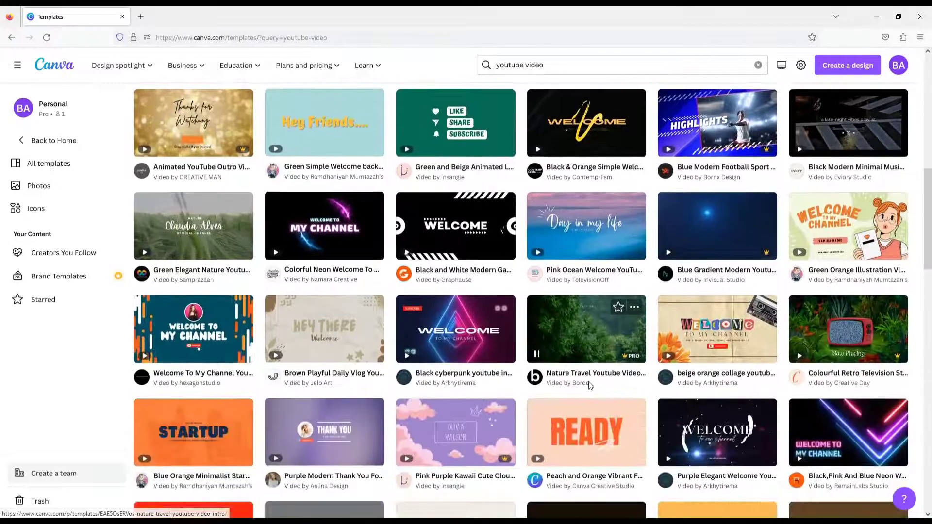
{"action": "scroll", "coordinate": [590, 386], "scroll_direction": "up", "scroll_amount": 6}
{"action": "scroll", "coordinate": [589, 386], "scroll_direction": "up", "scroll_amount": 5}
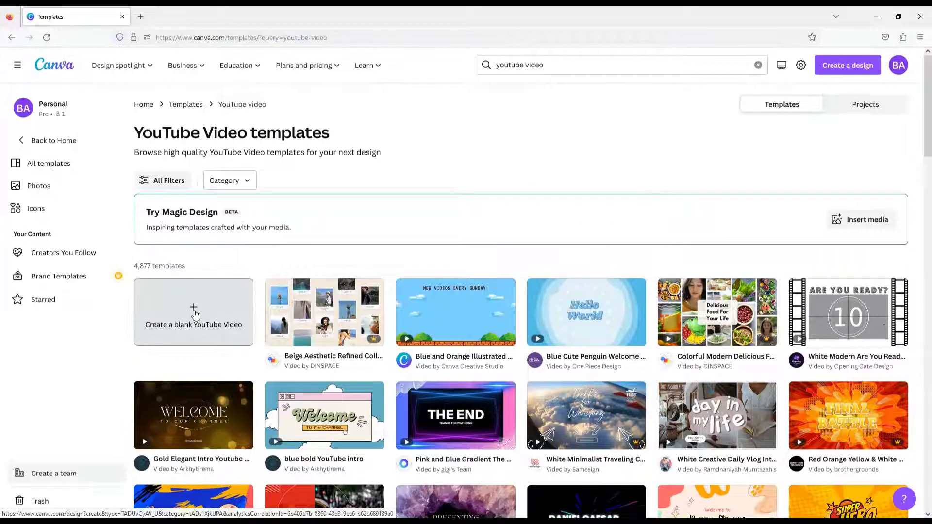
{"action": "left_click", "coordinate": [195, 312]}
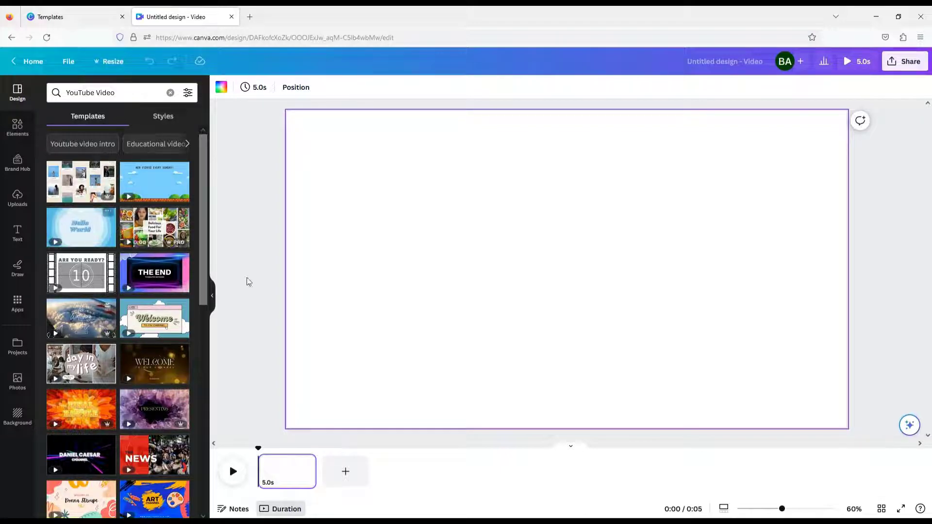
Search the design elements for "beautiful forest" and show all matching graphics
{"action": "left_click", "coordinate": [17, 129]}
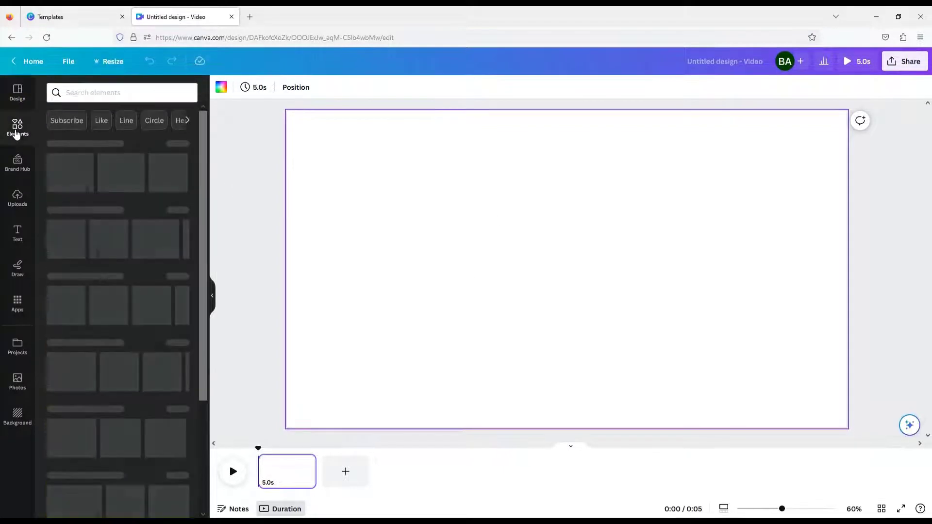
{"action": "left_click", "coordinate": [84, 95]}
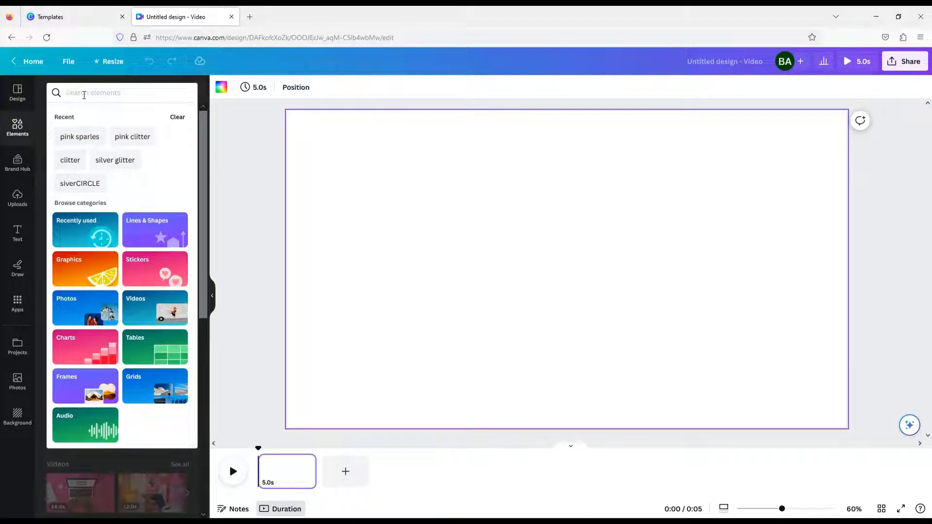
{"action": "type", "text": "beautiful forest"}
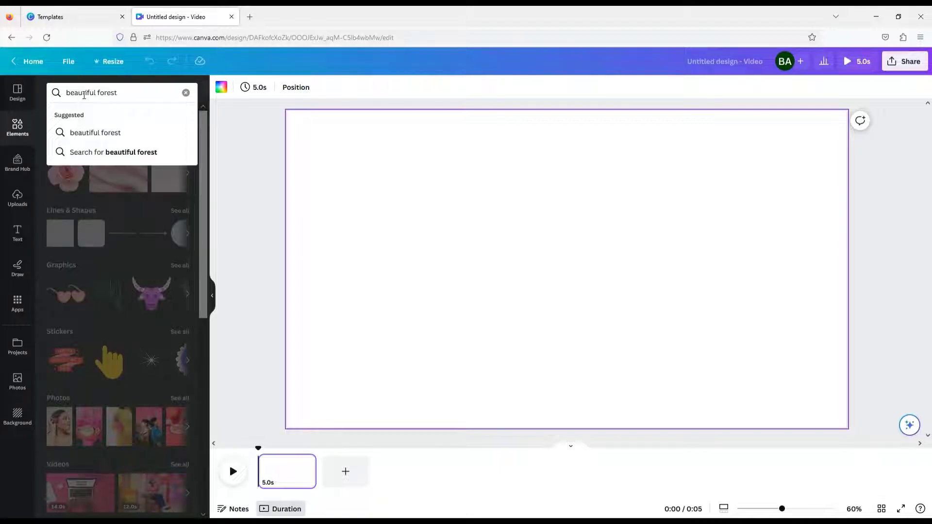
{"action": "key", "text": "Return"}
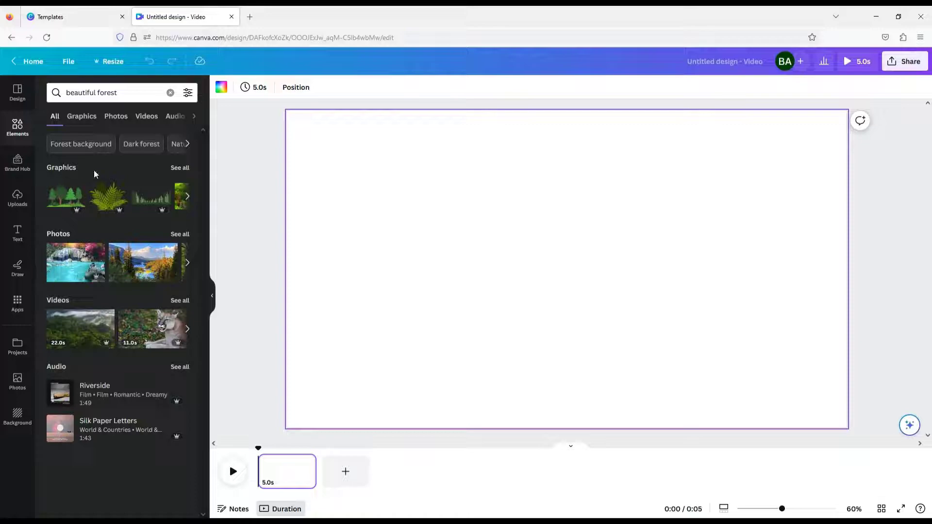
{"action": "left_click", "coordinate": [177, 169]}
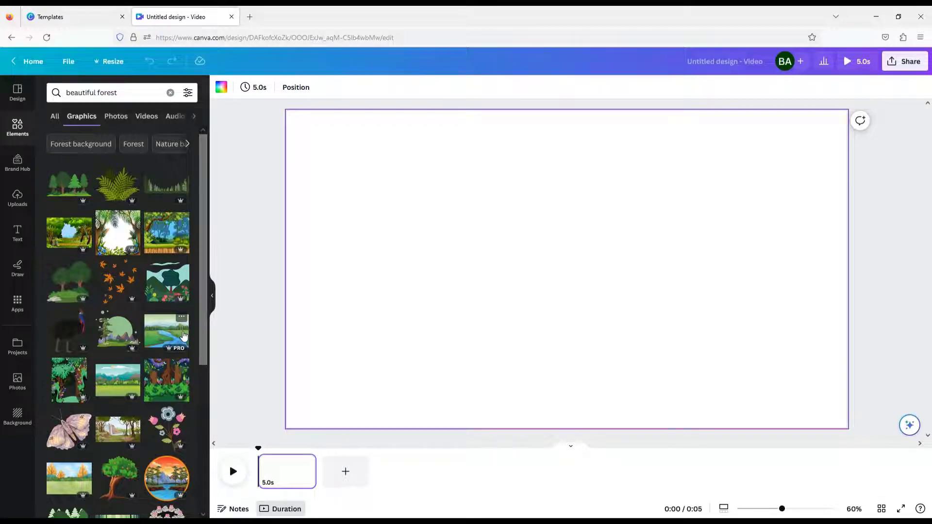
Fill the page background with the forest graphic that has a tree stump in the foreground
{"action": "mouse_move", "coordinate": [184, 335]}
{"action": "left_mouse_down"}
{"action": "mouse_move", "coordinate": [235, 316]}
{"action": "mouse_move", "coordinate": [298, 318]}
{"action": "mouse_move", "coordinate": [327, 301]}
{"action": "mouse_move", "coordinate": [179, 324]}
{"action": "left_mouse_up"}
{"action": "left_click_drag", "start_coordinate": [69, 234], "coordinate": [290, 231]}
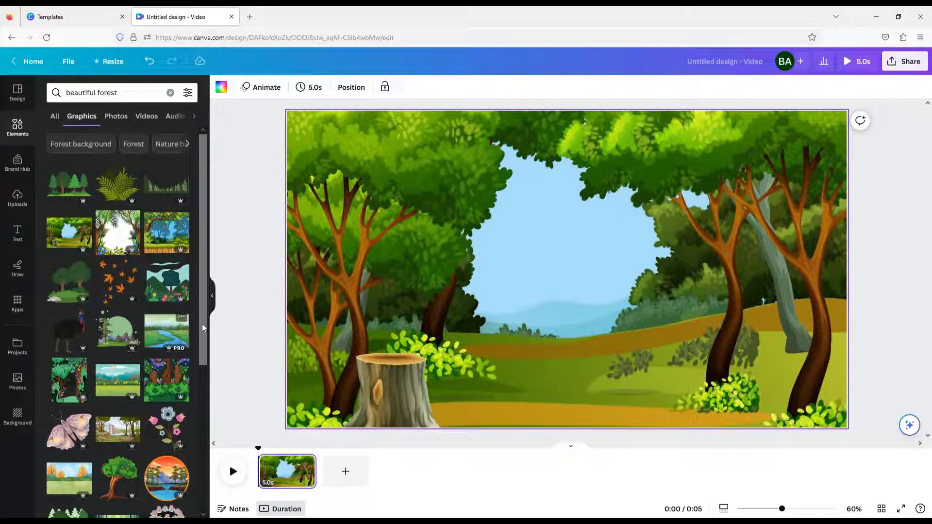
Replace the page background with the "forest" search graphic showing a grassy clearing, orange cliffs, grey rocks and a stream
{"action": "scroll", "coordinate": [141, 260], "scroll_direction": "down", "scroll_amount": 2}
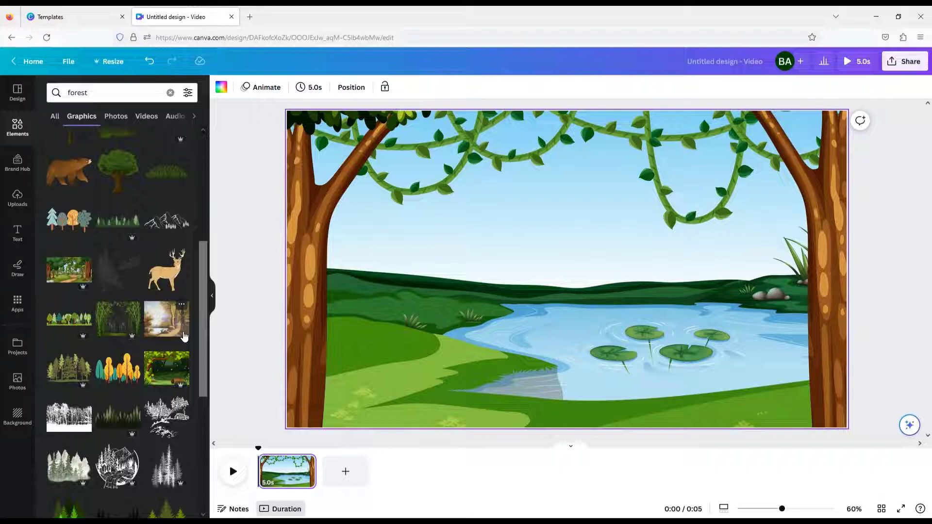
{"action": "scroll", "coordinate": [184, 336], "scroll_direction": "down", "scroll_amount": 1}
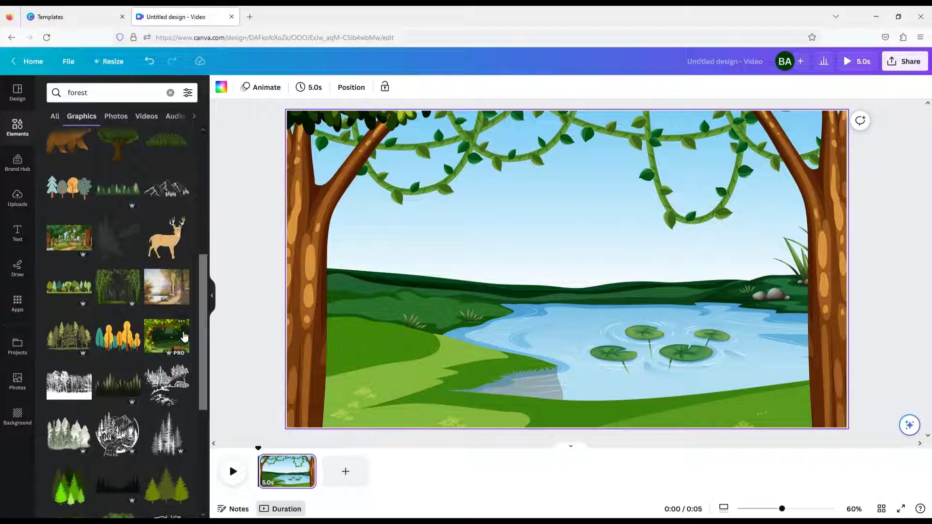
{"action": "scroll", "coordinate": [184, 336], "scroll_direction": "down", "scroll_amount": 5}
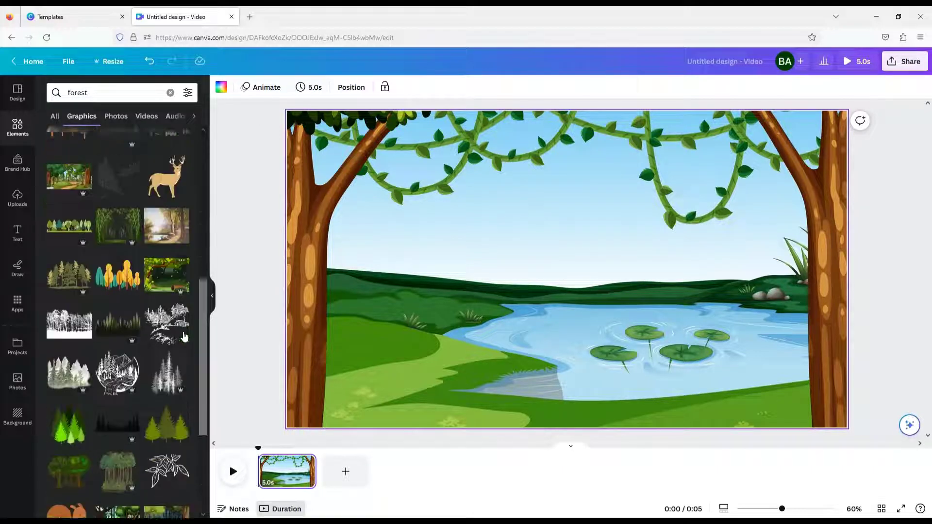
{"action": "scroll", "coordinate": [183, 334], "scroll_direction": "down", "scroll_amount": 5}
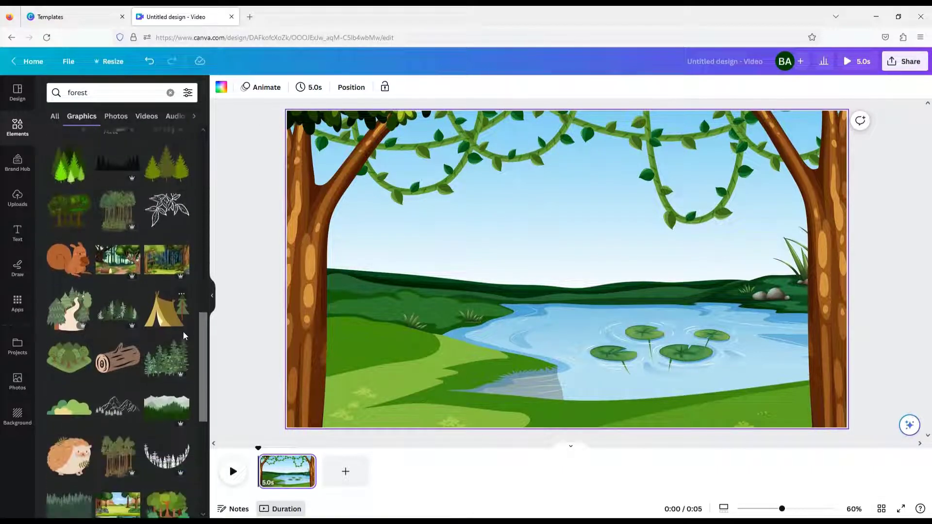
{"action": "left_click_drag", "start_coordinate": [118, 376], "coordinate": [292, 348]}
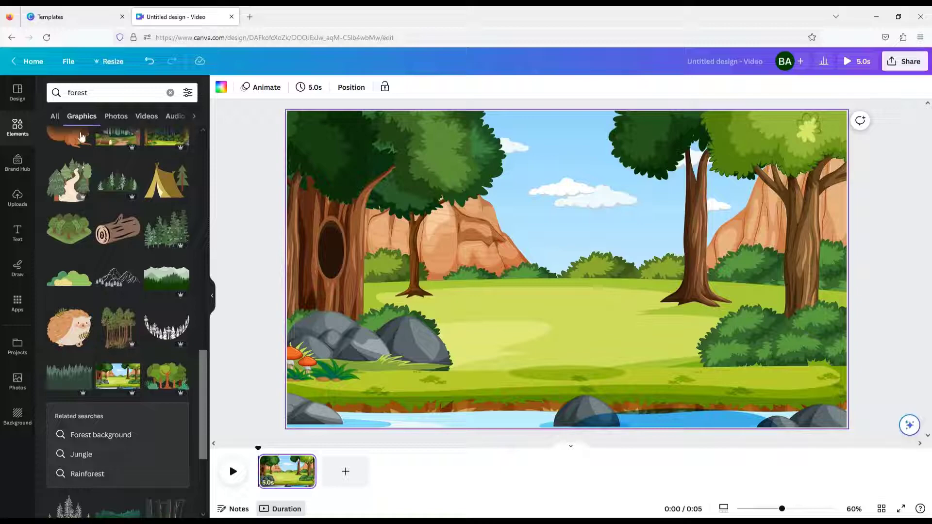
Search the graphics for "rabbit" and filter the results to animated ones only
{"action": "double_click", "coordinate": [96, 88]}
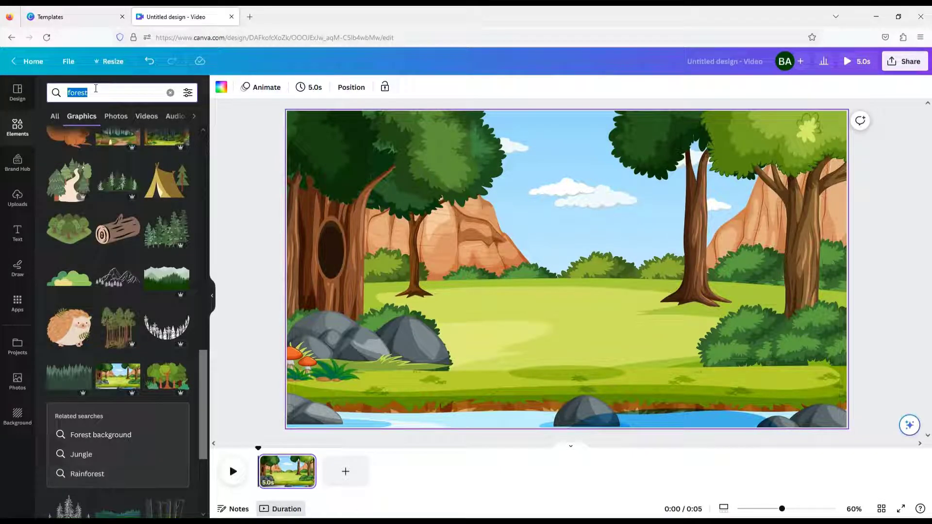
{"action": "type", "text": "rabbit"}
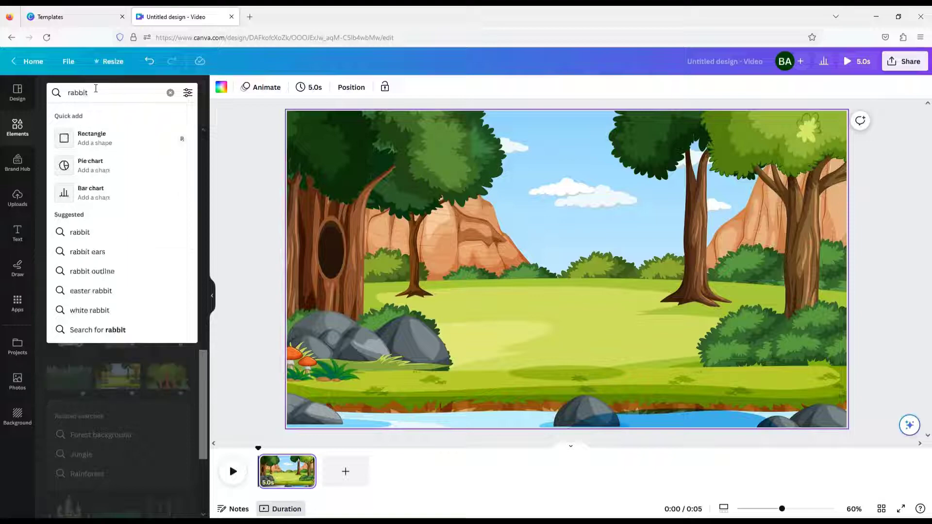
{"action": "key", "text": "Return"}
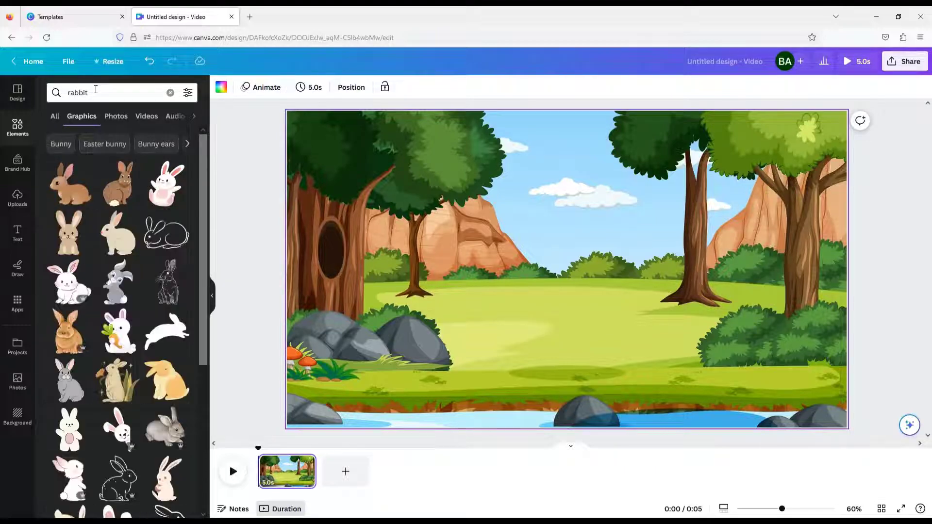
{"action": "left_click", "coordinate": [188, 94]}
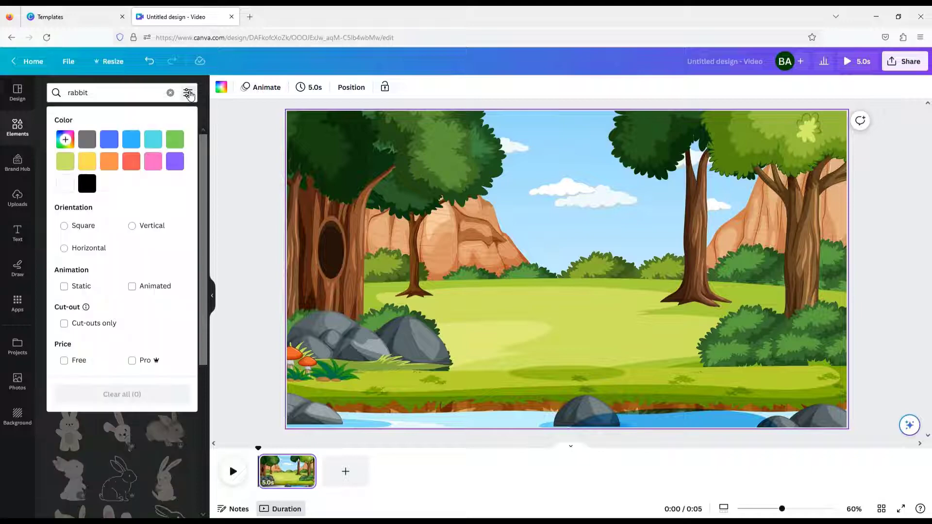
{"action": "left_click", "coordinate": [134, 288]}
{"action": "left_click", "coordinate": [200, 305]}
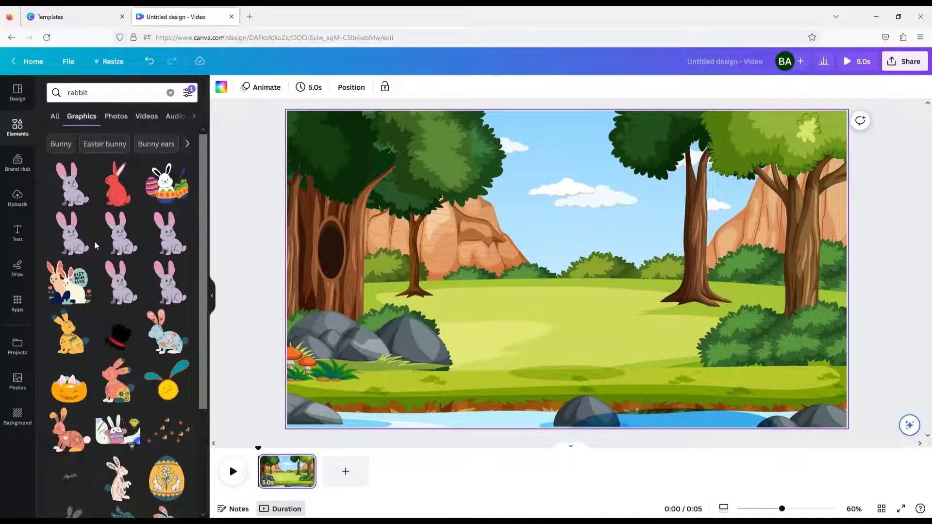
Add the purple rabbit with pink ears, shrink it and place it on the rocks beside the hollow tree
{"action": "left_click", "coordinate": [78, 242]}
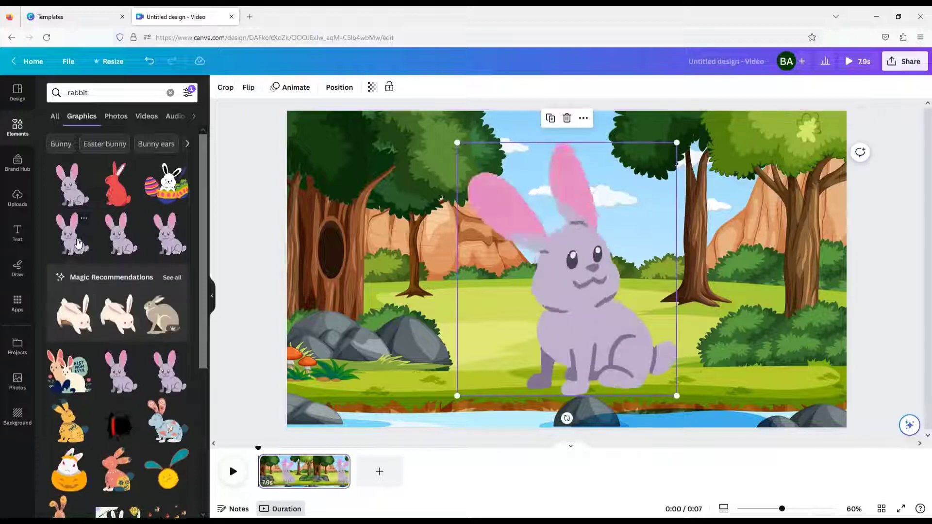
{"action": "left_click_drag", "start_coordinate": [677, 141], "coordinate": [512, 333]}
{"action": "left_click_drag", "start_coordinate": [486, 365], "coordinate": [379, 295]}
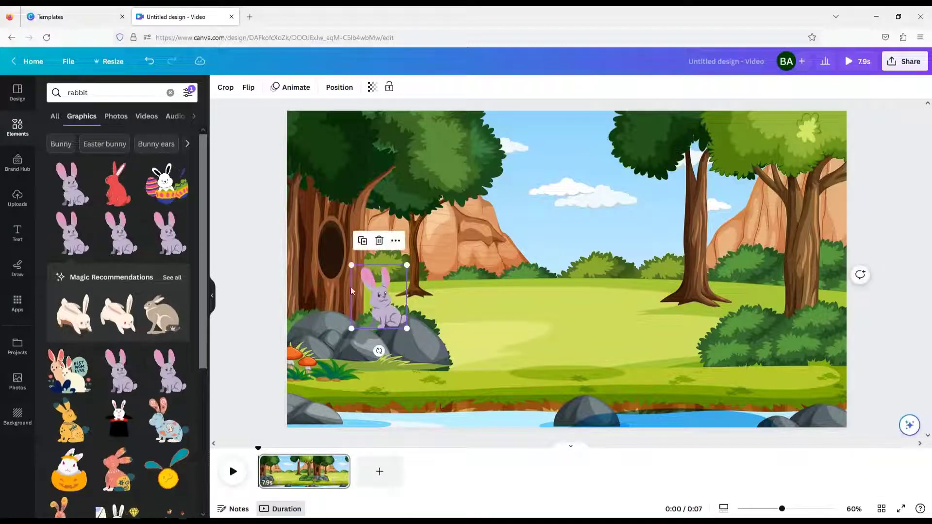
Flip the rabbit horizontally and keep it seated on the rocks
{"action": "left_click", "coordinate": [248, 87]}
{"action": "left_click", "coordinate": [256, 114]}
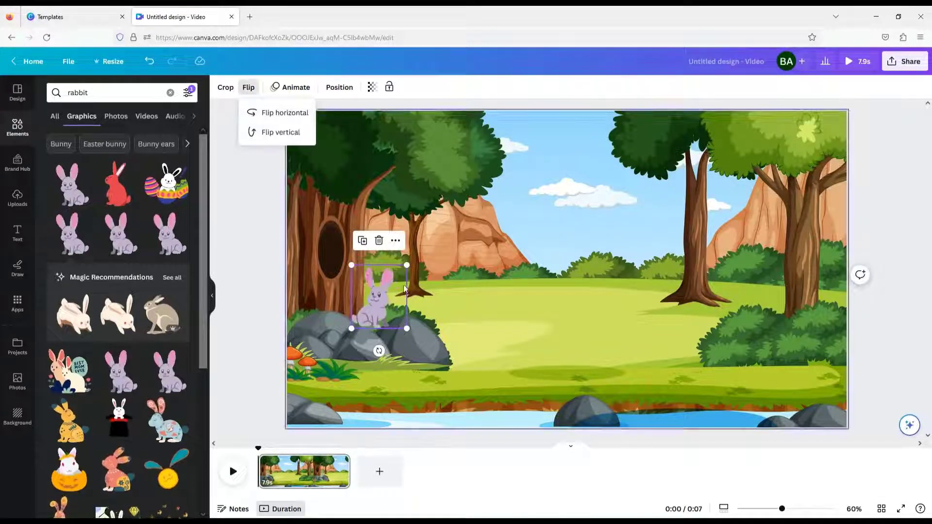
{"action": "mouse_move", "coordinate": [370, 307]}
{"action": "left_mouse_down"}
{"action": "mouse_move", "coordinate": [320, 251]}
{"action": "mouse_move", "coordinate": [338, 292]}
{"action": "mouse_move", "coordinate": [372, 305]}
{"action": "left_mouse_up"}
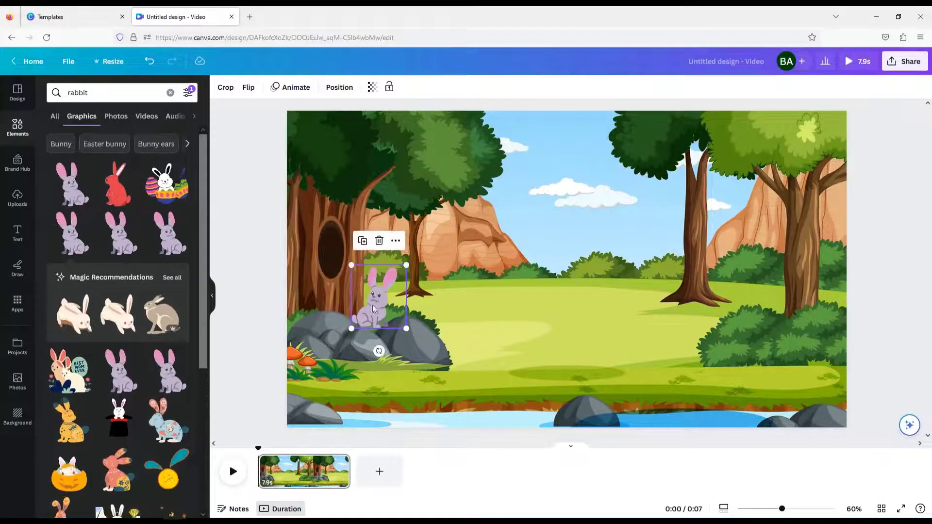
{"action": "left_click", "coordinate": [456, 287]}
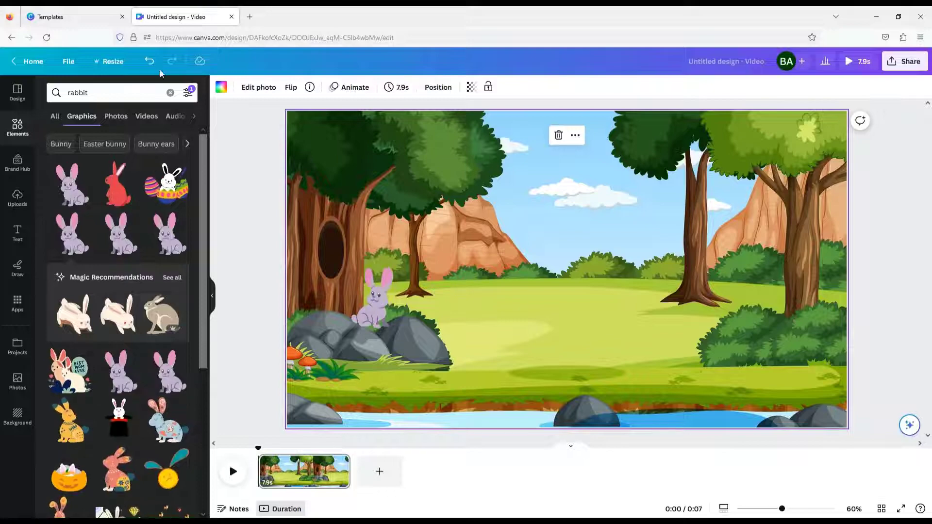
Search the animated graphics for "birds" and add the dark flying bird to the forest scene
{"action": "double_click", "coordinate": [98, 96]}
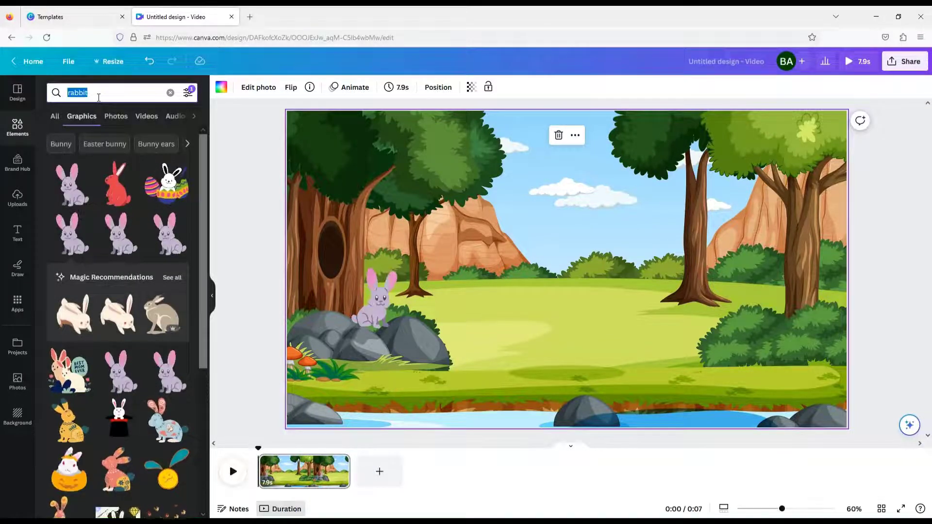
{"action": "type", "text": "birds"}
{"action": "key", "text": "Return"}
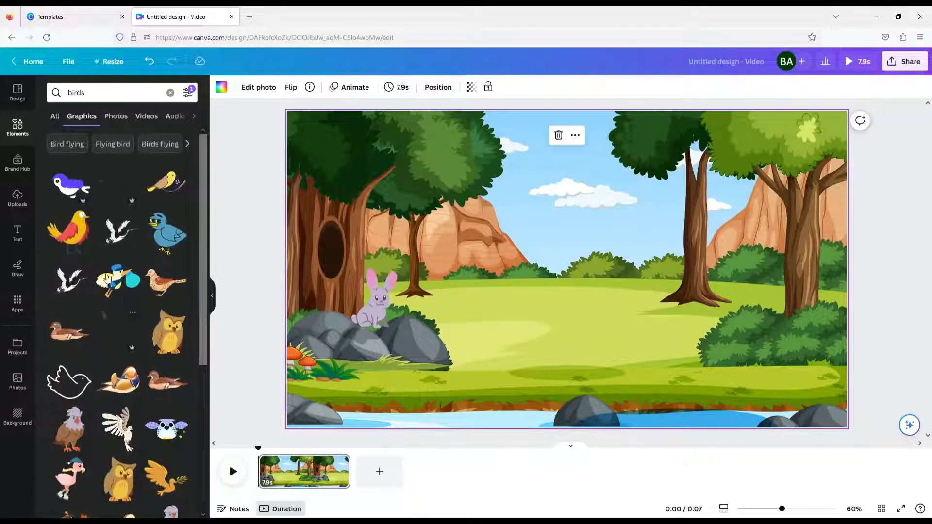
{"action": "left_click", "coordinate": [128, 185]}
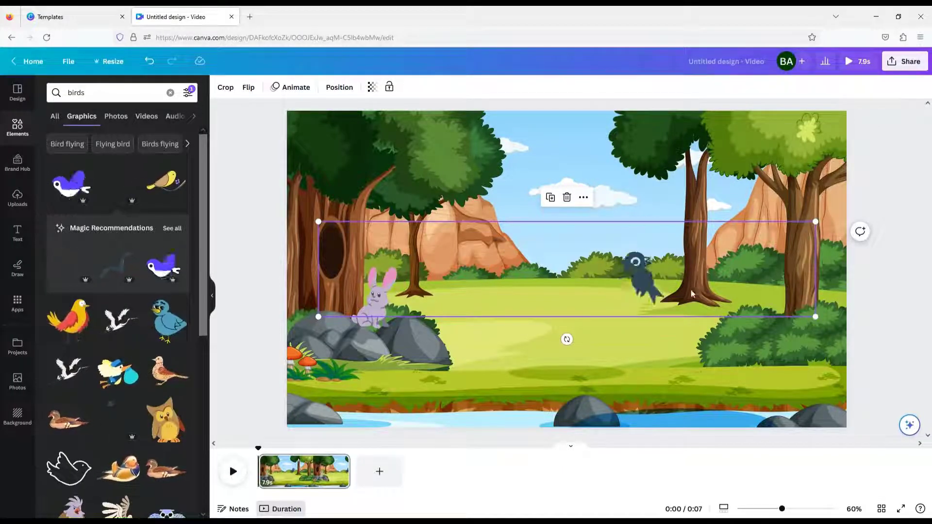
Delete the dark flying bird from the scene and remove the Animated filter from the birds search
{"action": "left_click", "coordinate": [567, 198]}
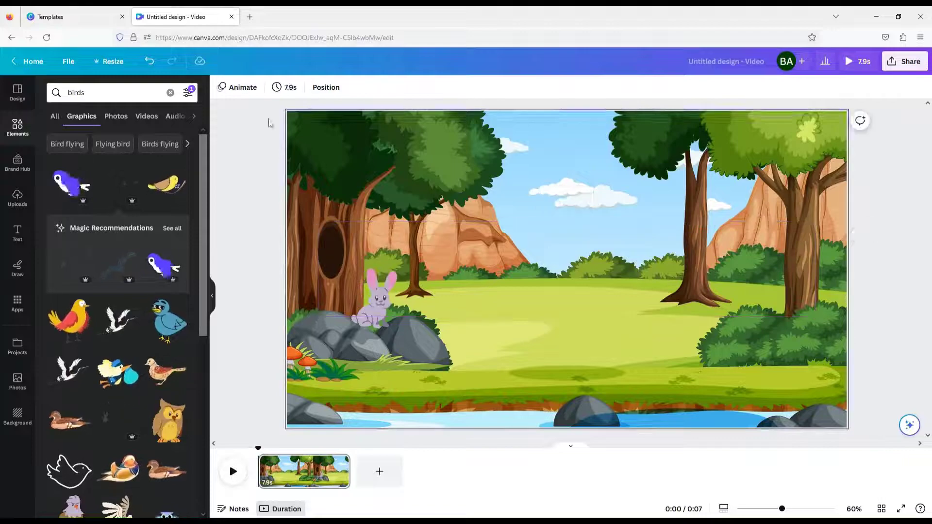
{"action": "left_click", "coordinate": [188, 92]}
{"action": "left_click", "coordinate": [132, 287]}
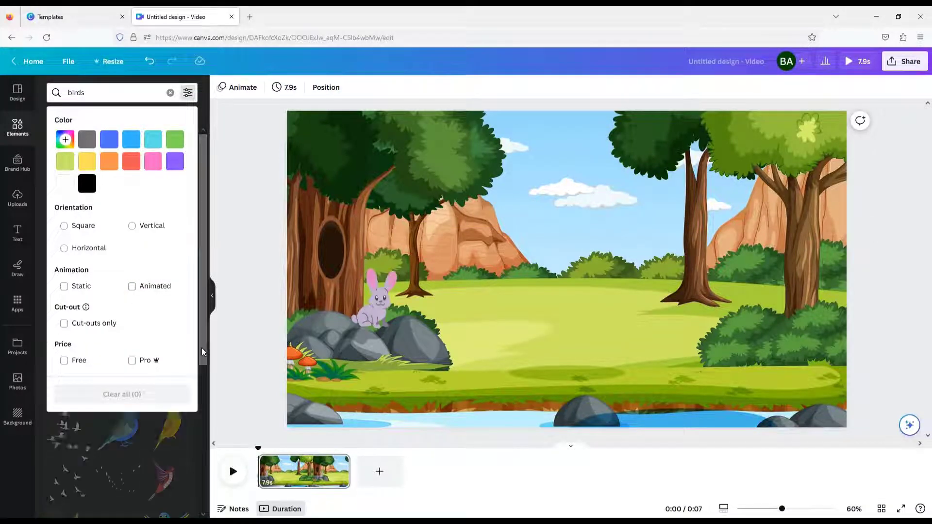
{"action": "left_click", "coordinate": [202, 348]}
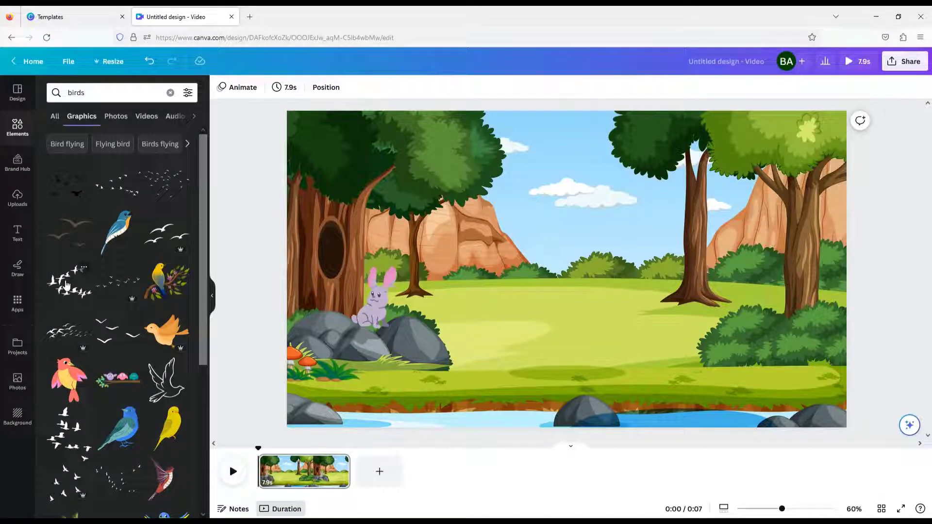
Add the black flock of flying birds, shrink and tilt it, and place it high in the sky between the trees
{"action": "left_click", "coordinate": [123, 285]}
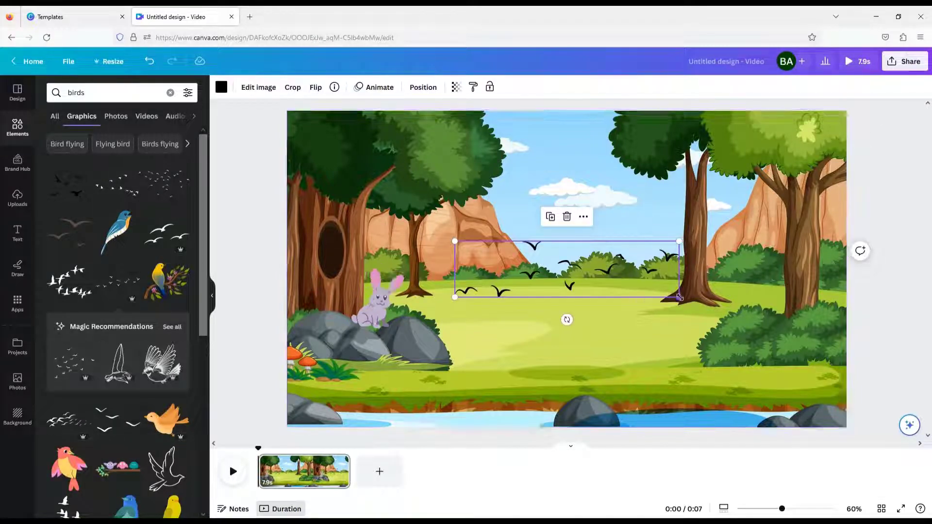
{"action": "left_click_drag", "start_coordinate": [680, 298], "coordinate": [556, 135]}
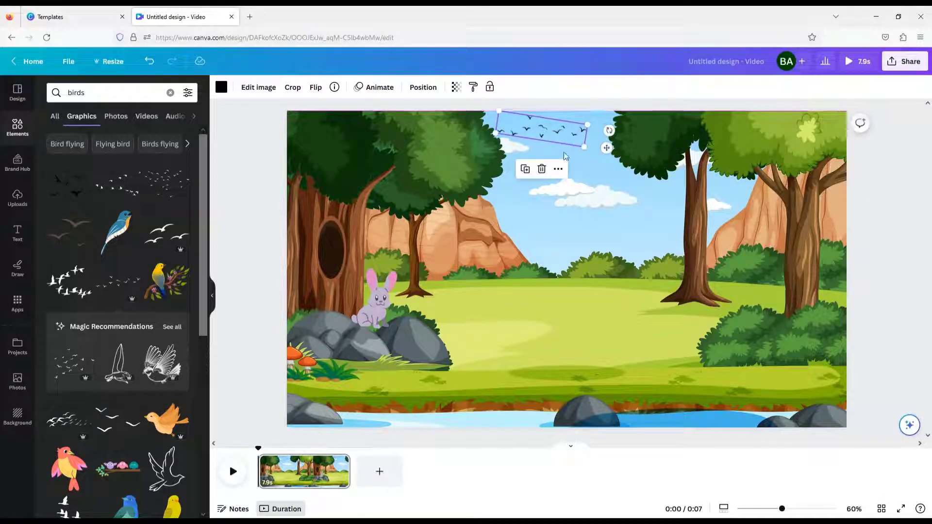
{"action": "left_click", "coordinate": [585, 185]}
{"action": "left_click", "coordinate": [533, 120]}
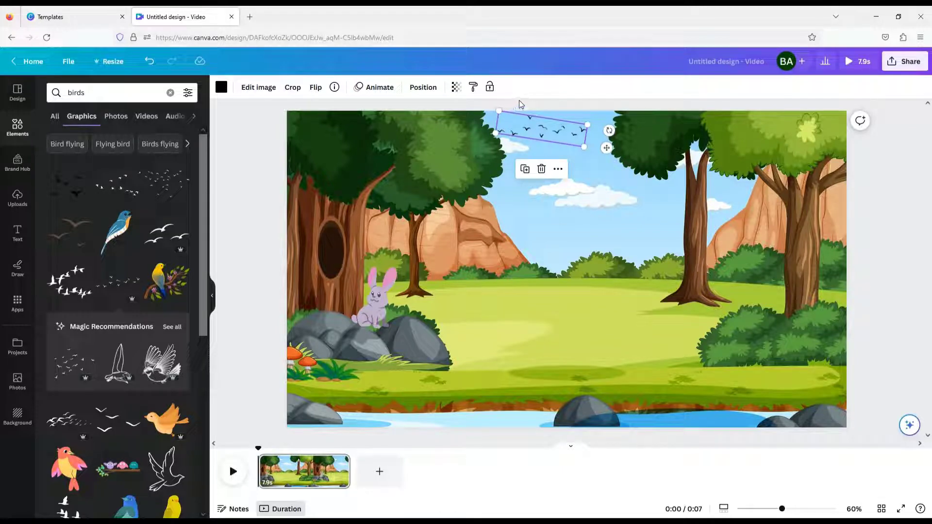
{"action": "left_click_drag", "start_coordinate": [496, 110], "coordinate": [508, 122]}
{"action": "left_click", "coordinate": [552, 151]}
{"action": "left_click", "coordinate": [537, 136]}
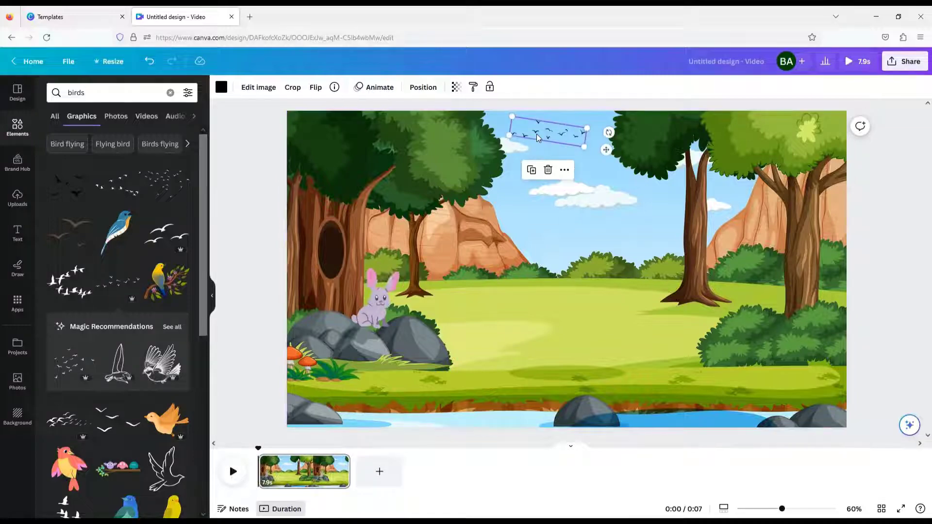
Create a custom animation path carrying the bird flock across the sky to the right, with the Original movement style
{"action": "left_click", "coordinate": [389, 93]}
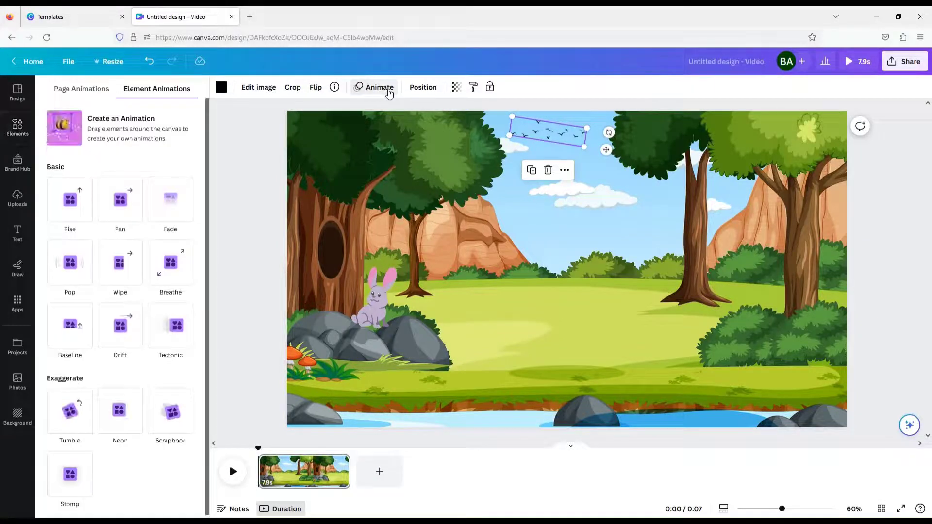
{"action": "left_click", "coordinate": [95, 128]}
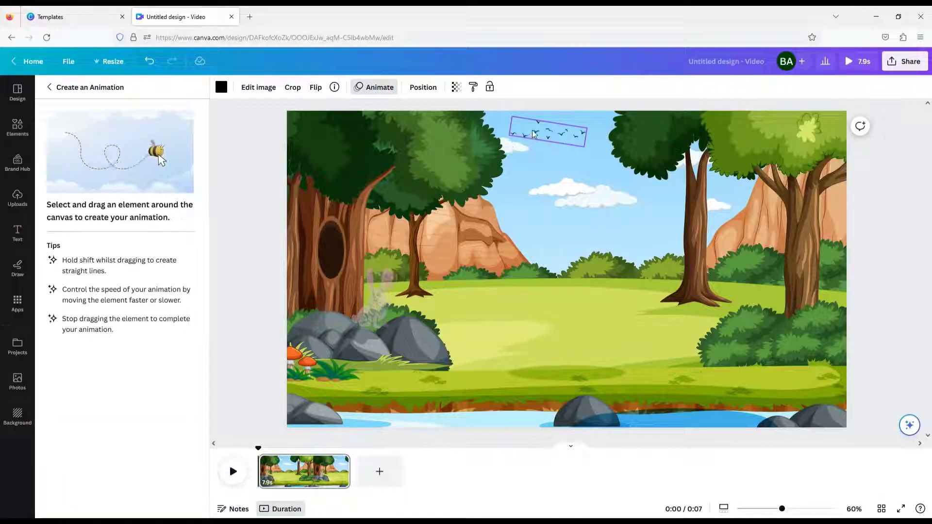
{"action": "mouse_move", "coordinate": [534, 134]}
{"action": "left_mouse_down"}
{"action": "mouse_move", "coordinate": [551, 149]}
{"action": "mouse_move", "coordinate": [588, 185]}
{"action": "mouse_move", "coordinate": [704, 187]}
{"action": "left_mouse_up"}
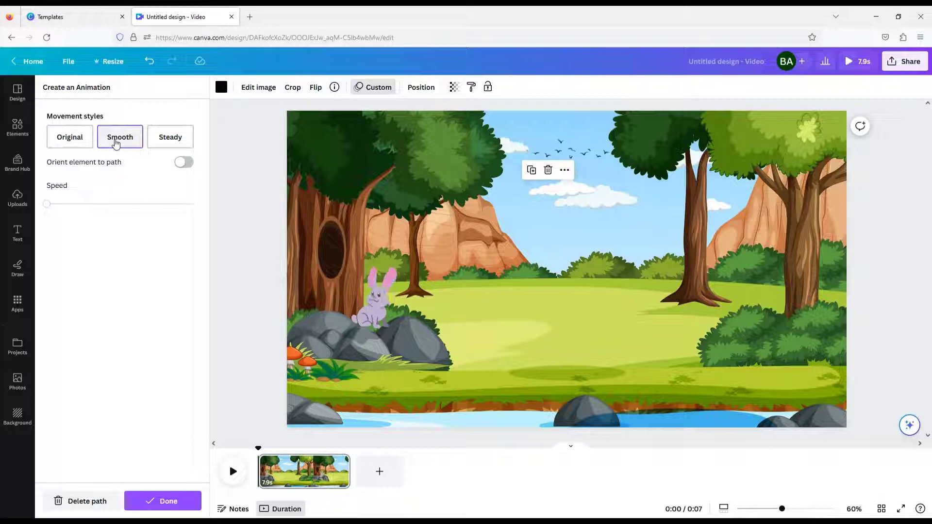
{"action": "left_click", "coordinate": [173, 137]}
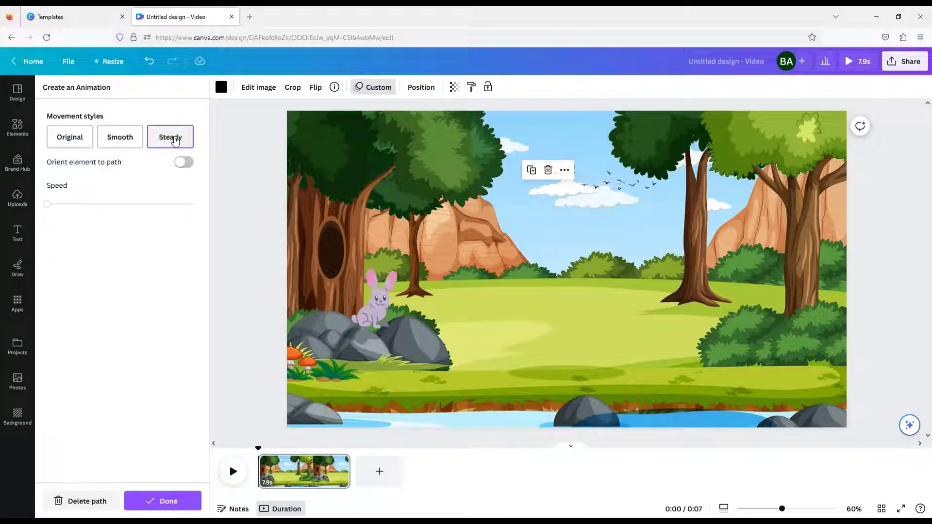
{"action": "left_click", "coordinate": [79, 145]}
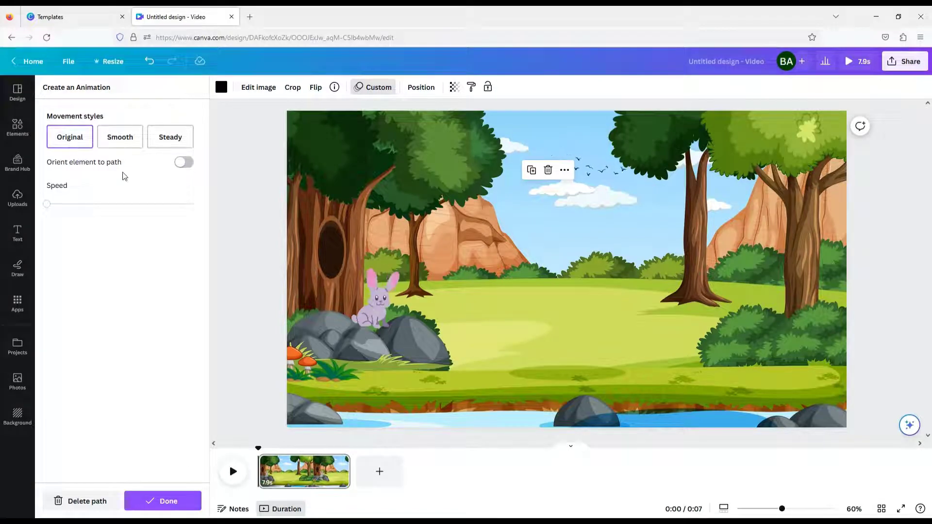
{"action": "left_click", "coordinate": [163, 501]}
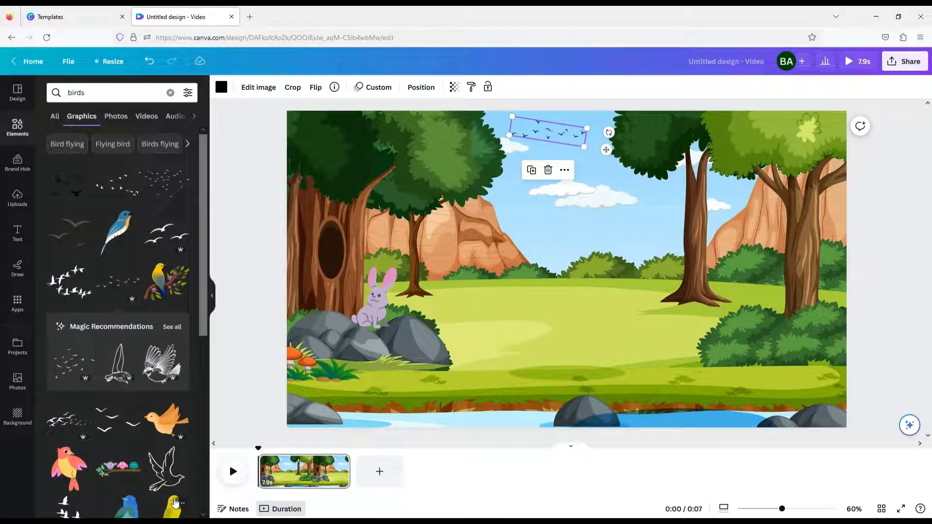
{"action": "left_click", "coordinate": [578, 276]}
Search the graphics for "trees" and filter the results to animated ones only
{"action": "left_click", "coordinate": [105, 93]}
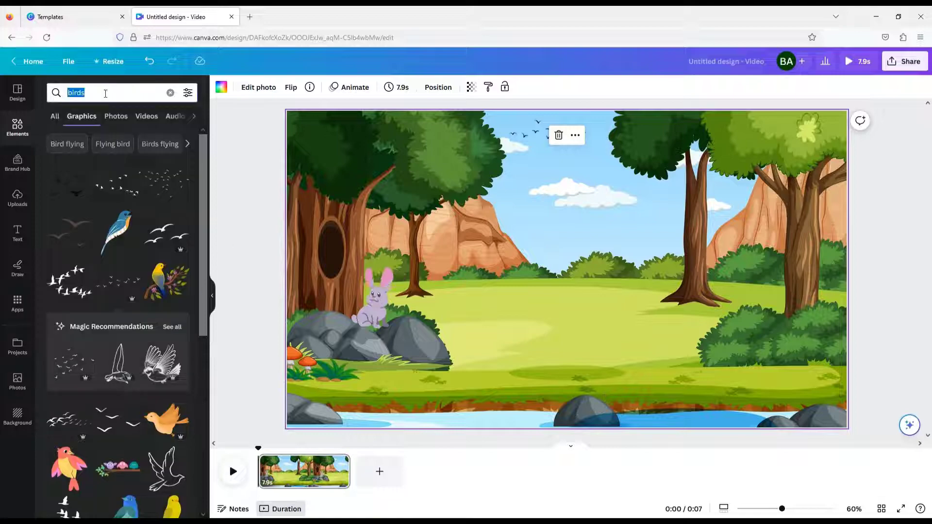
{"action": "type", "text": "trees"}
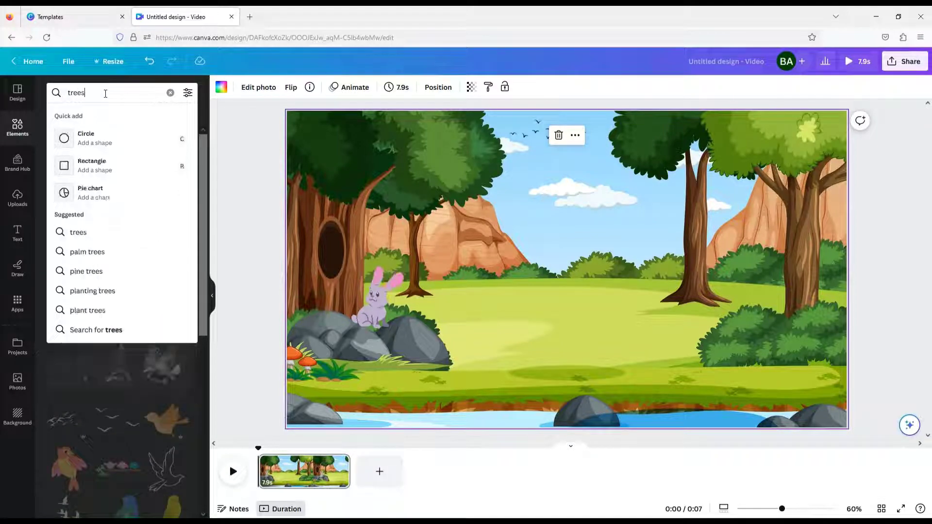
{"action": "key", "text": "Return"}
{"action": "left_click", "coordinate": [189, 95]}
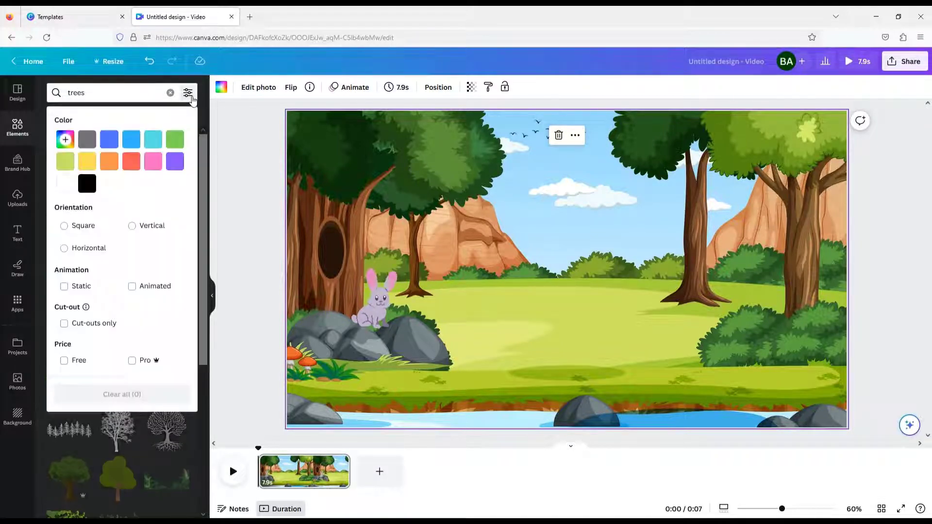
{"action": "left_click", "coordinate": [203, 295]}
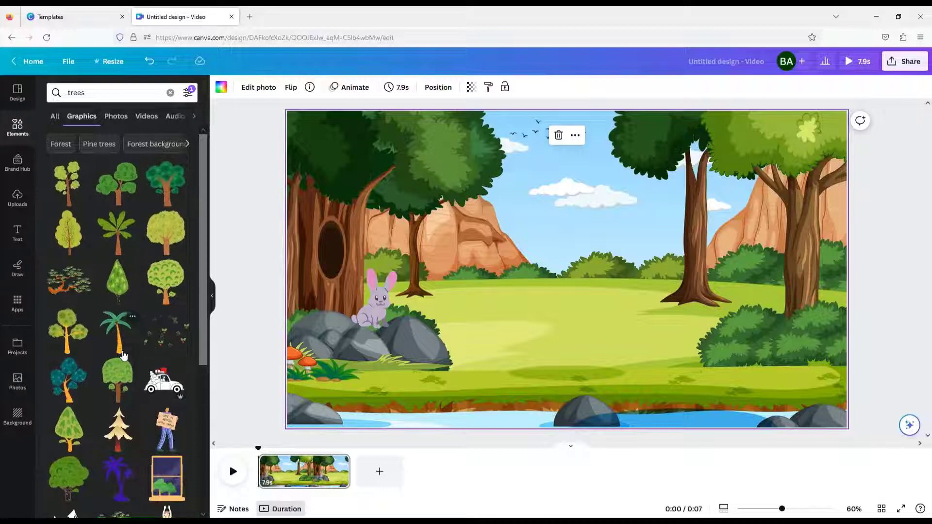
Add the green tree with three rounded leaf clusters, shrink it and place it over the rabbit beside the hollow tree
{"action": "left_click", "coordinate": [121, 187]}
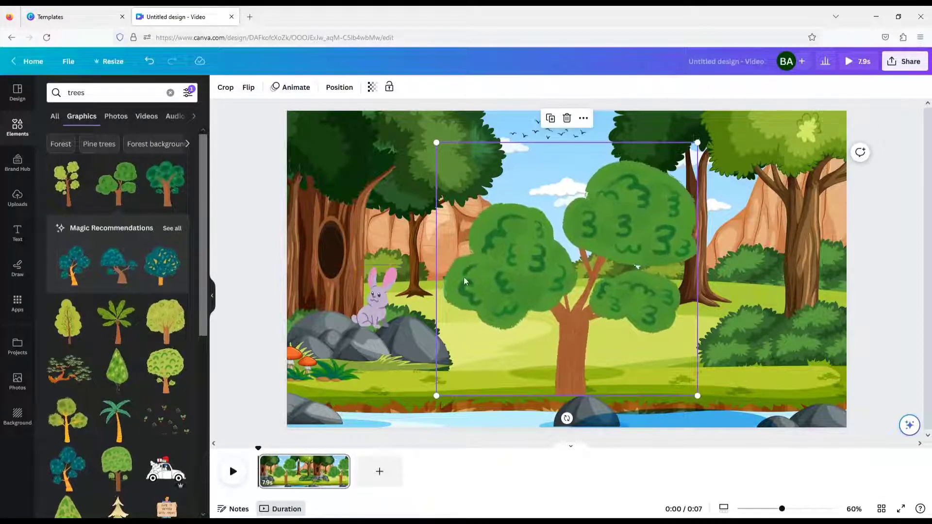
{"action": "left_click_drag", "start_coordinate": [437, 395], "coordinate": [613, 225]}
{"action": "left_click_drag", "start_coordinate": [666, 212], "coordinate": [395, 287]}
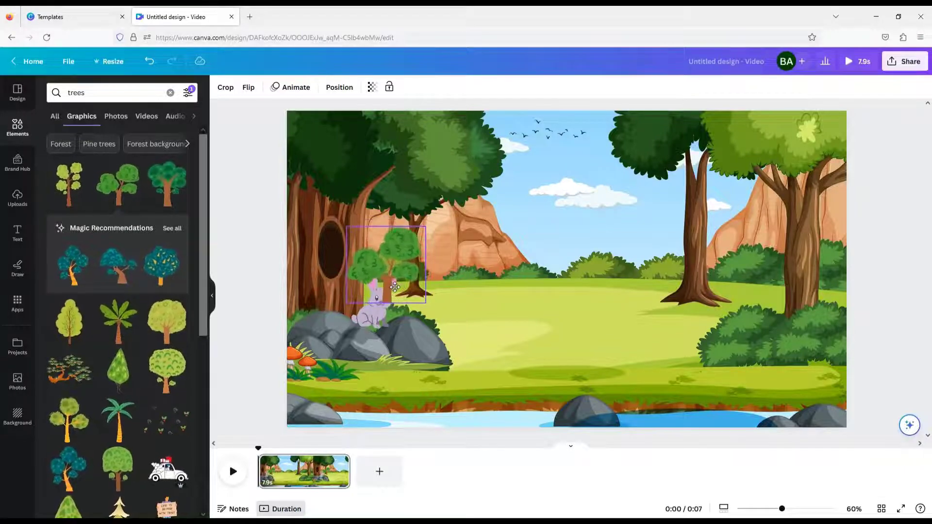
{"action": "left_click", "coordinate": [464, 301]}
{"action": "left_click", "coordinate": [383, 281]}
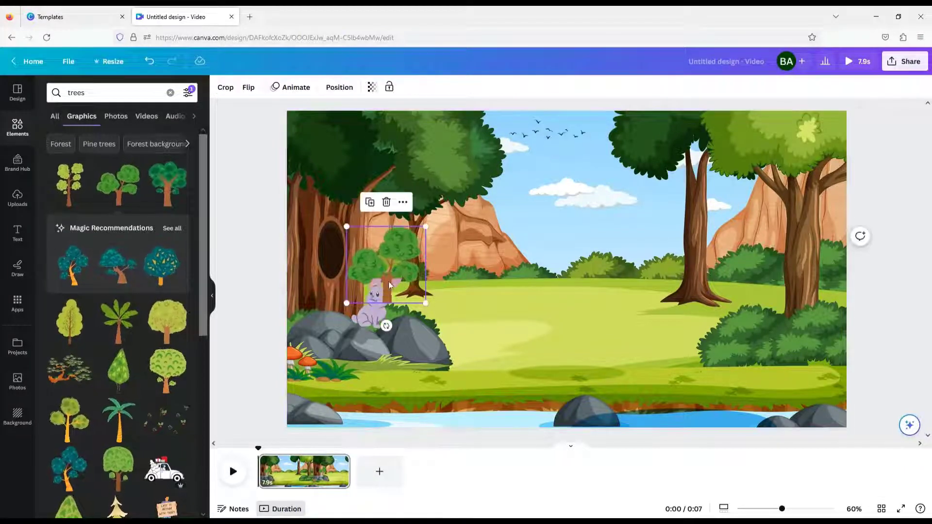
Send the small green tree backward so it stands behind the rabbit
{"action": "left_click", "coordinate": [346, 93]}
{"action": "left_click", "coordinate": [176, 119]}
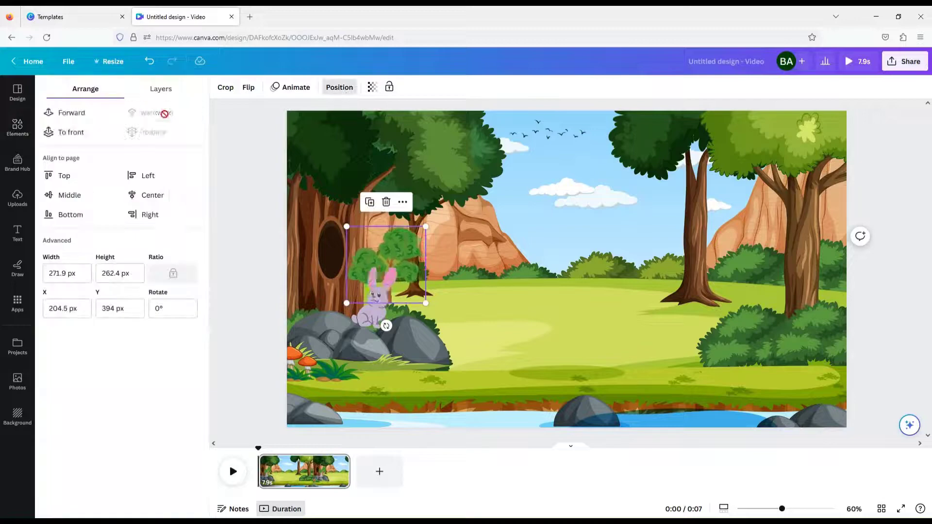
{"action": "left_click", "coordinate": [439, 255]}
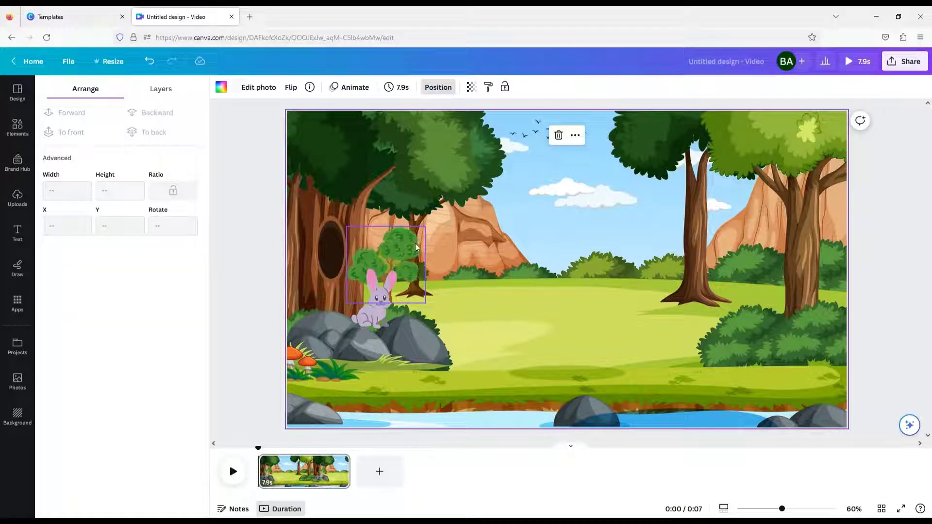
Place copies of the small tree by the cliffs, by the far bushes and in the lower-right corner of the scene
{"action": "left_click", "coordinate": [416, 248]}
{"action": "left_click_drag", "start_coordinate": [401, 259], "coordinate": [638, 261]}
{"action": "left_click_drag", "start_coordinate": [621, 227], "coordinate": [815, 376]}
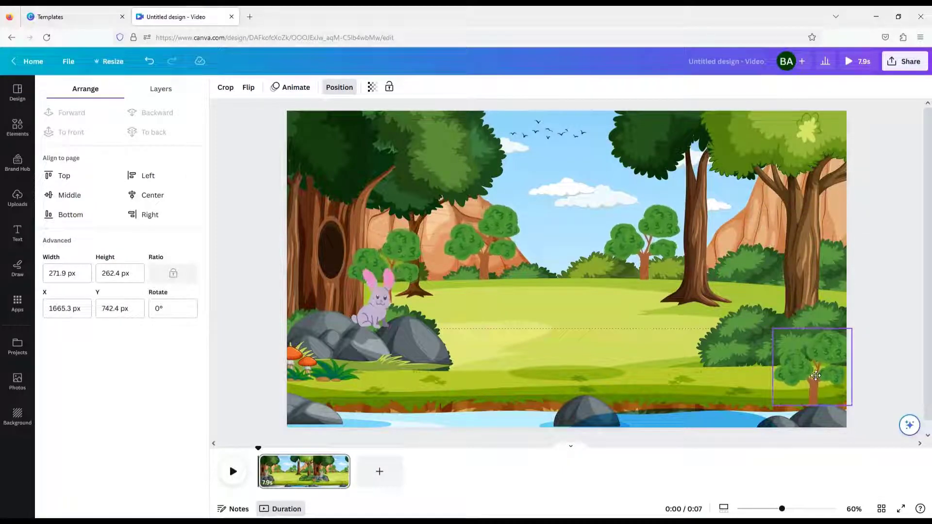
Enlarge the copied tree in the lower-right corner, then reduce it so its trunk ends at the base of the bushes
{"action": "left_click_drag", "start_coordinate": [772, 329], "coordinate": [684, 236]}
{"action": "left_click", "coordinate": [872, 315]}
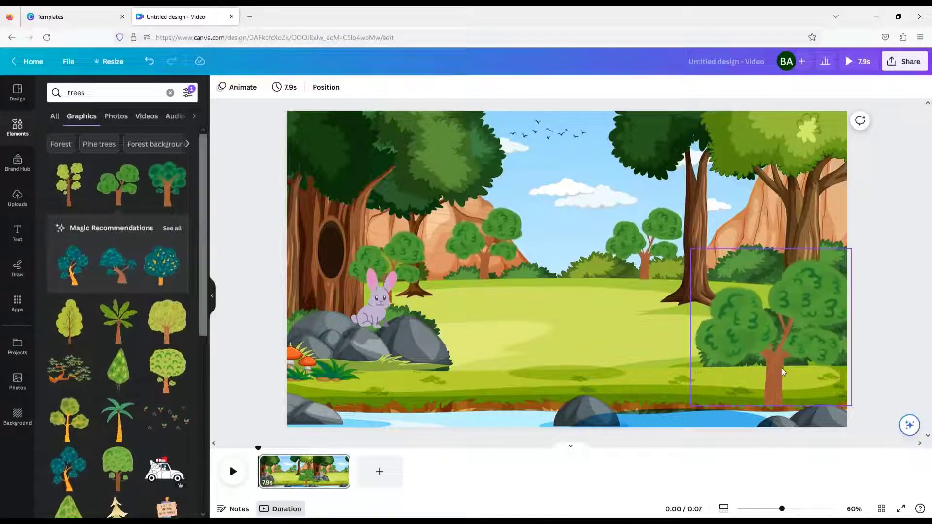
{"action": "left_click", "coordinate": [771, 380]}
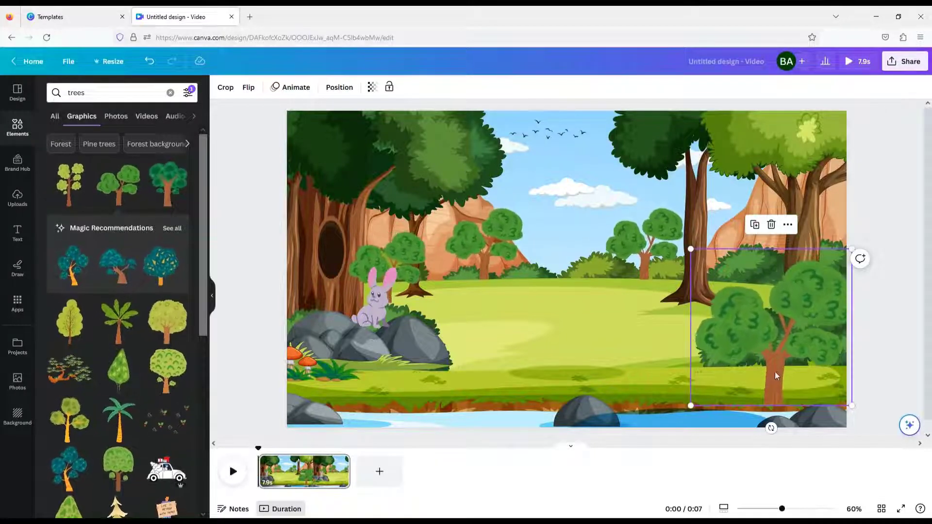
{"action": "left_click", "coordinate": [763, 410]}
{"action": "left_click", "coordinate": [780, 375]}
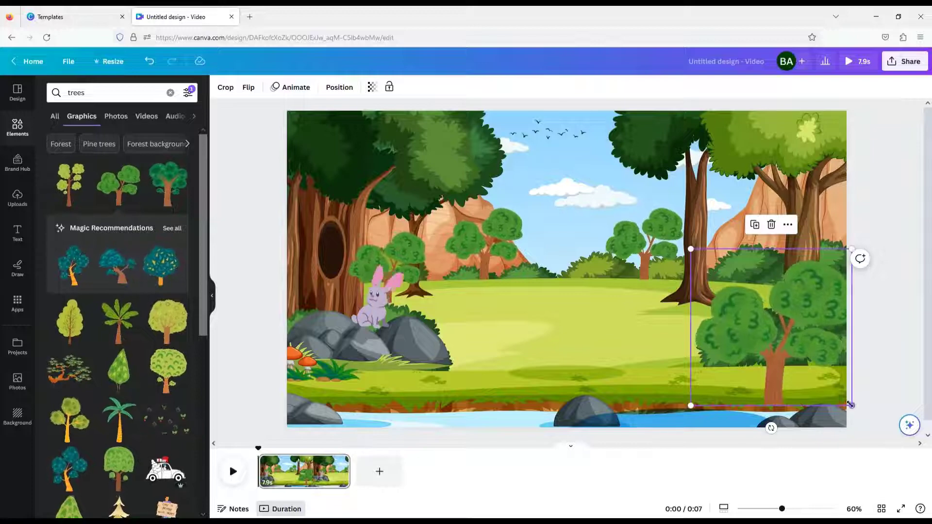
{"action": "left_click_drag", "start_coordinate": [847, 404], "coordinate": [791, 386]}
{"action": "left_click", "coordinate": [871, 373]}
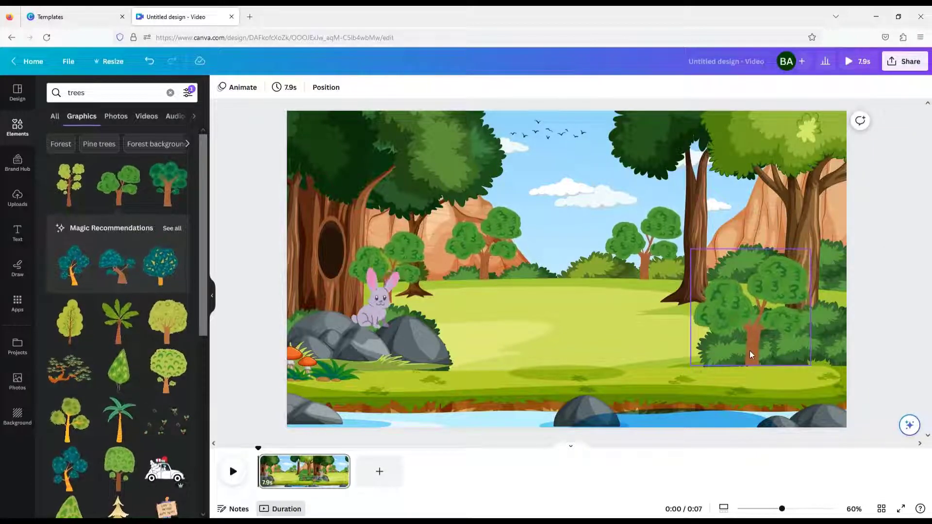
Nudge the foreground tree into line with the base of the right-hand bushes and enlarge it slightly
{"action": "left_click", "coordinate": [750, 351]}
{"action": "left_click_drag", "start_coordinate": [751, 351], "coordinate": [752, 353]}
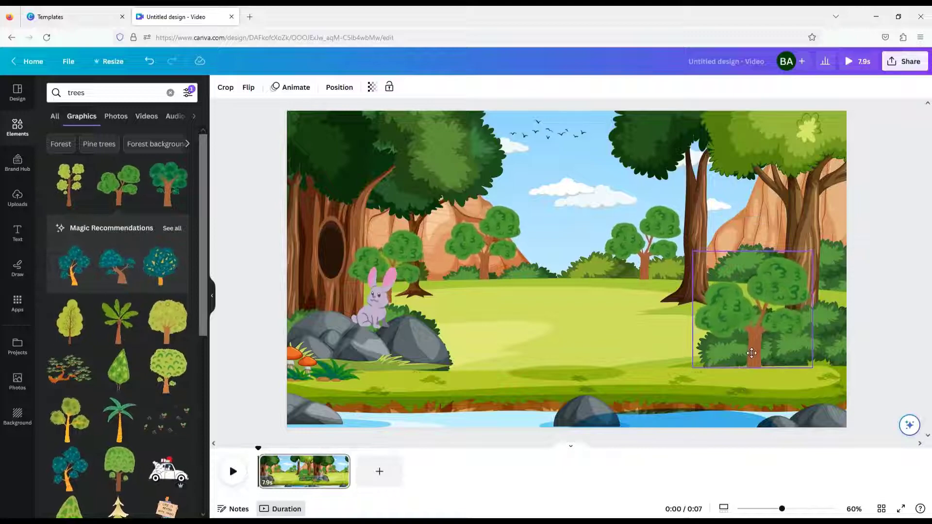
{"action": "left_click", "coordinate": [777, 385]}
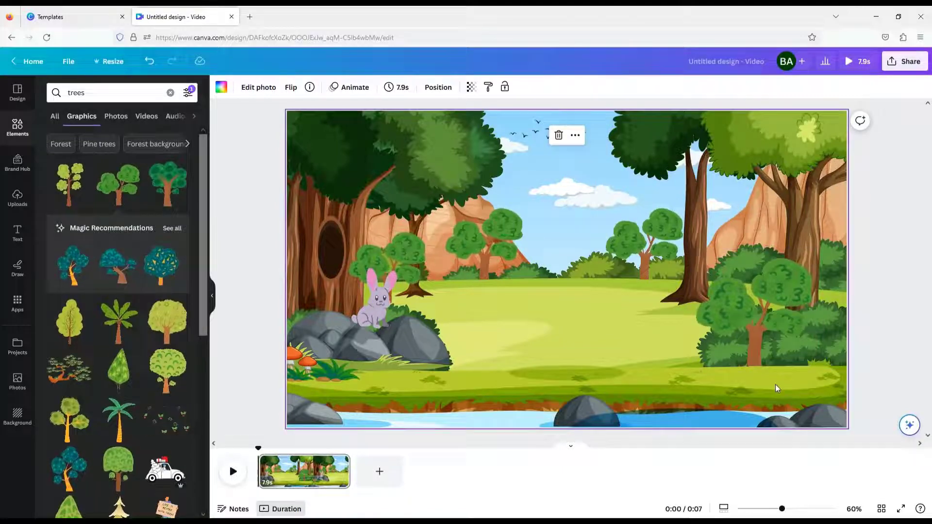
{"action": "left_click", "coordinate": [763, 330]}
{"action": "left_click_drag", "start_coordinate": [812, 251], "coordinate": [824, 231]}
{"action": "left_click", "coordinate": [908, 304]}
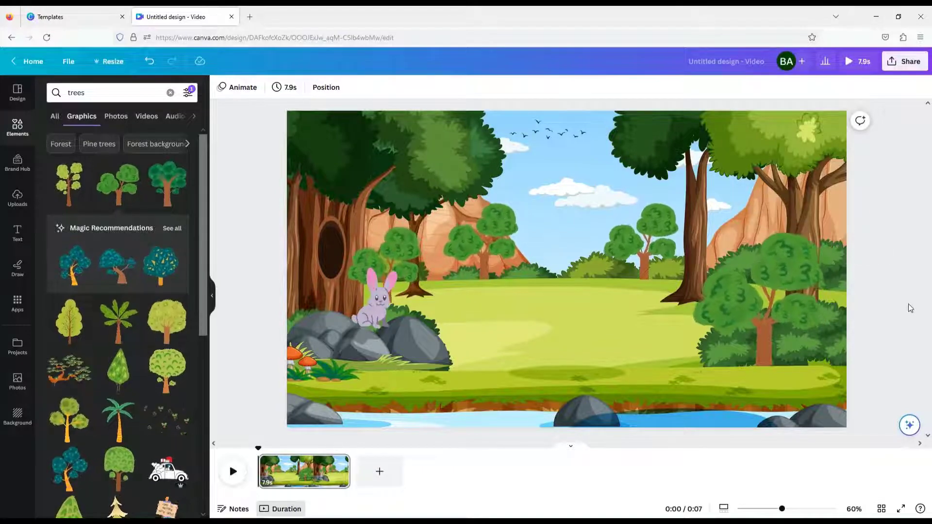
Clear the Animated filter and search the graphics for "girl"
{"action": "left_click", "coordinate": [114, 93]}
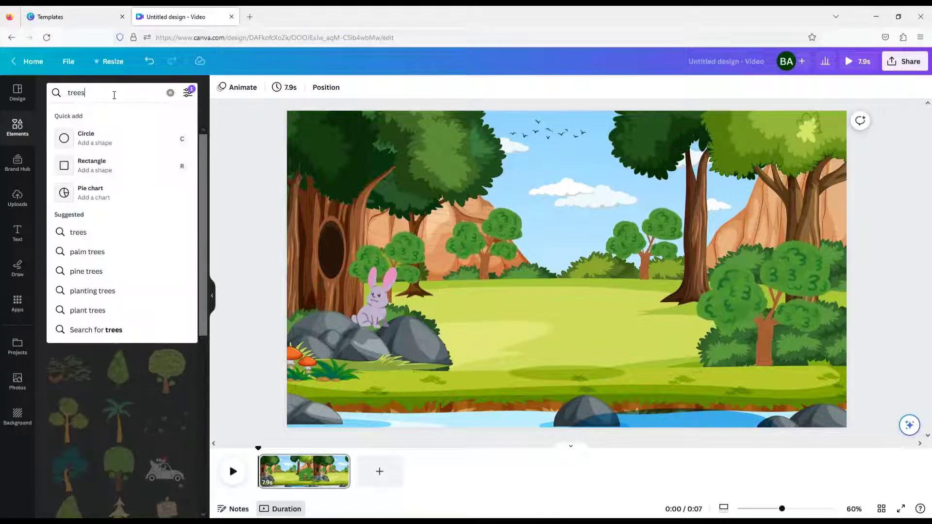
{"action": "key", "text": "Return"}
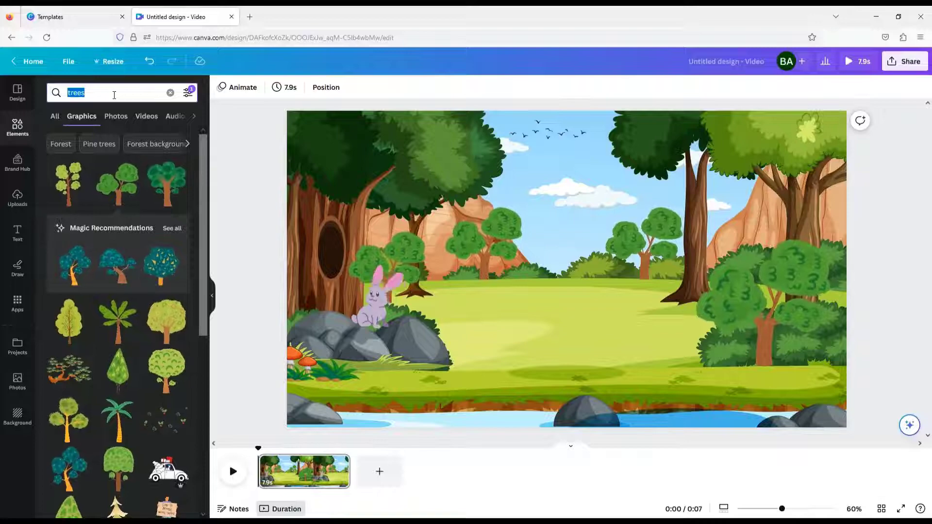
{"action": "left_click", "coordinate": [187, 93]}
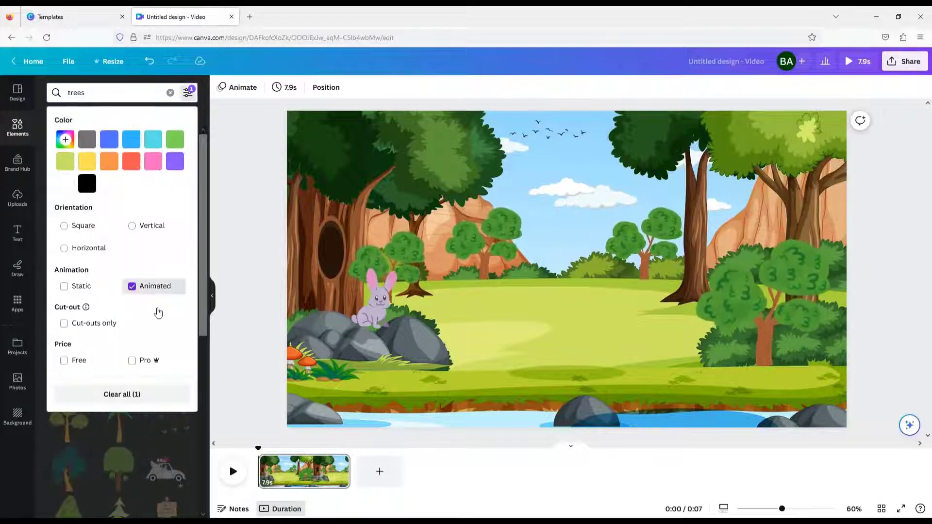
{"action": "left_click", "coordinate": [137, 394]}
{"action": "left_click", "coordinate": [188, 92]}
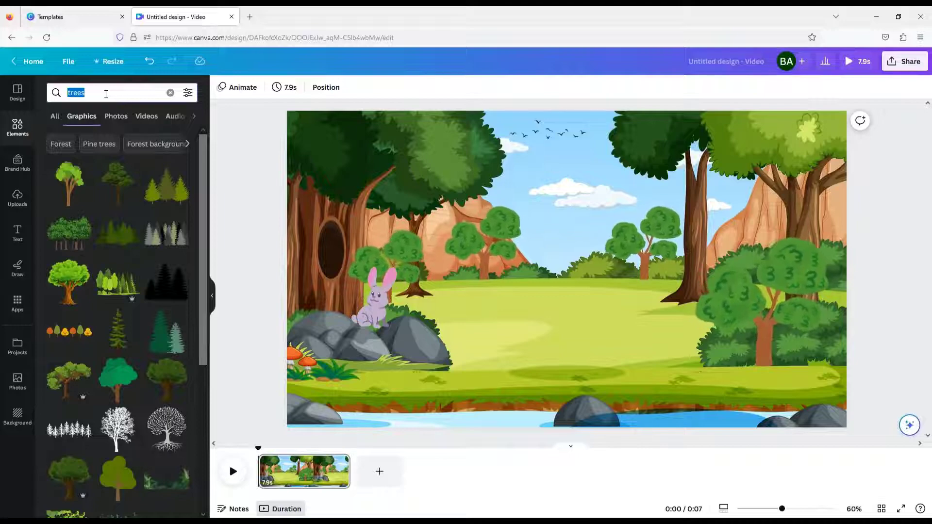
{"action": "type", "text": "girl"}
{"action": "key", "text": "Return"}
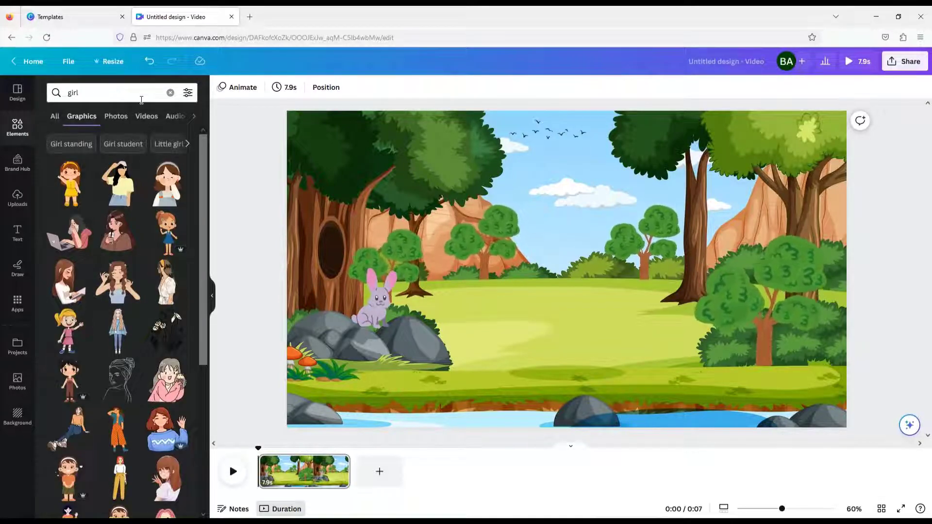
Look through the girl graphics, and search the graphics for "girls holding hands" instead
{"action": "scroll", "coordinate": [132, 290], "scroll_direction": "down", "scroll_amount": 7}
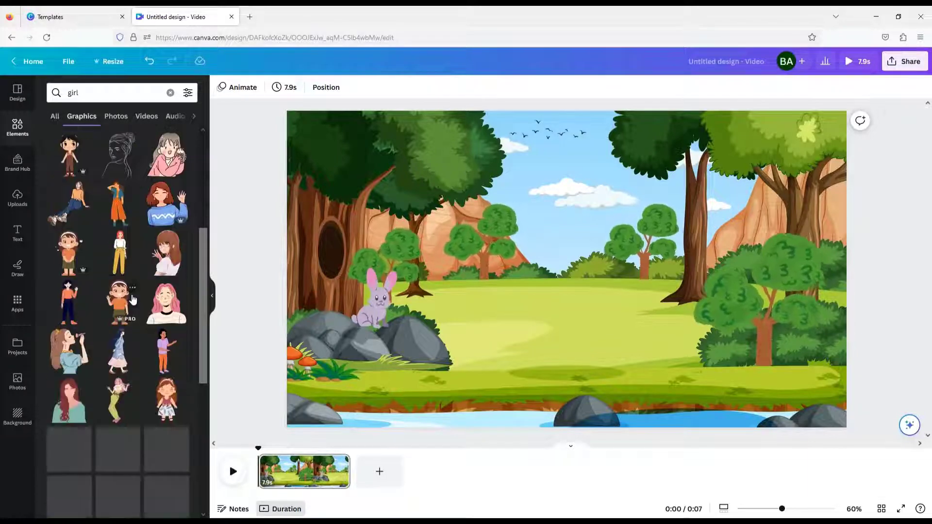
{"action": "scroll", "coordinate": [132, 300], "scroll_direction": "down", "scroll_amount": 2}
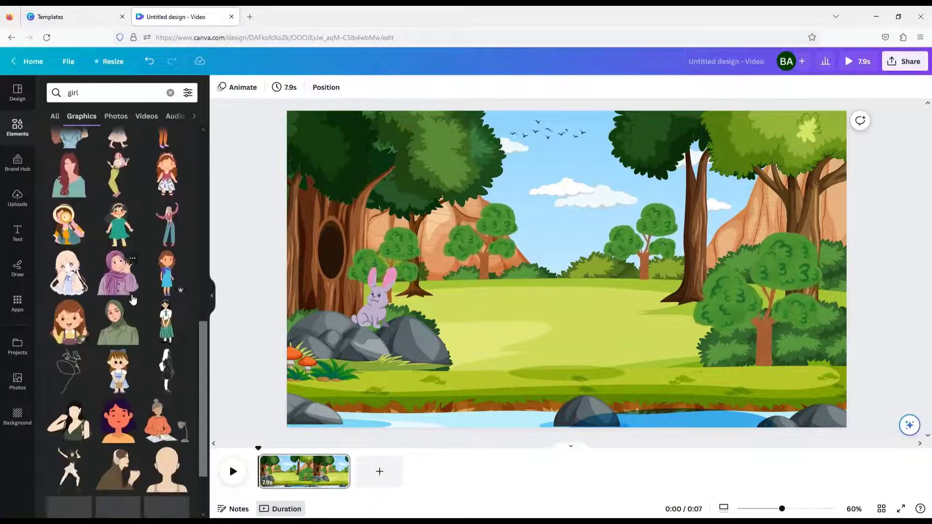
{"action": "scroll", "coordinate": [137, 330], "scroll_direction": "down", "scroll_amount": 3}
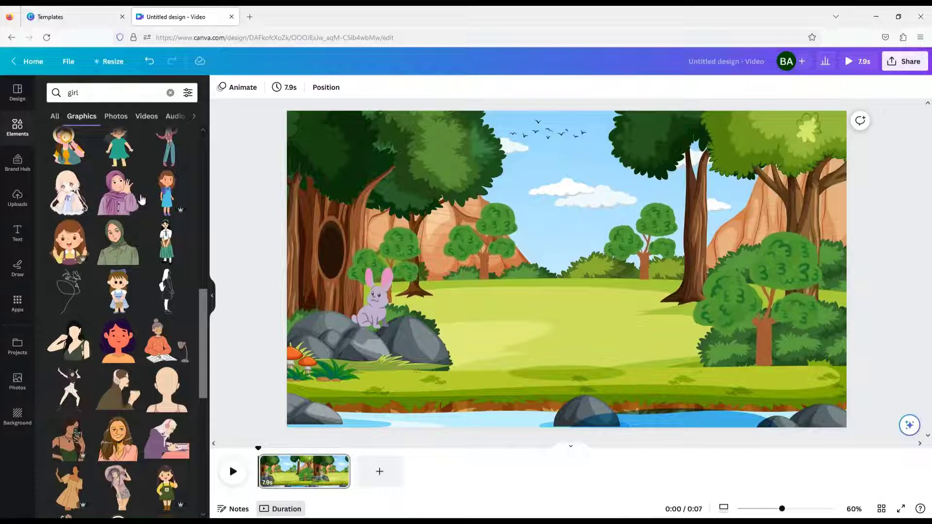
{"action": "scroll", "coordinate": [152, 290], "scroll_direction": "down", "scroll_amount": 5}
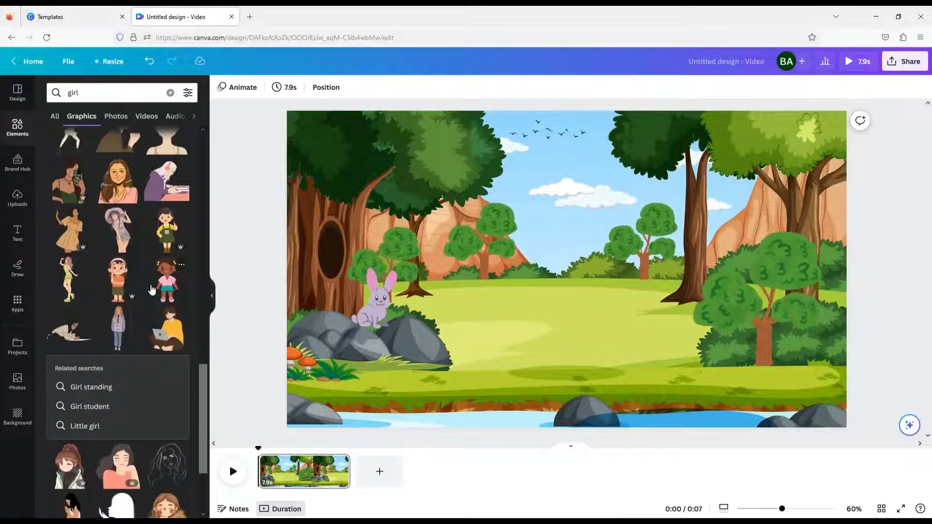
{"action": "scroll", "coordinate": [152, 291], "scroll_direction": "down", "scroll_amount": 6}
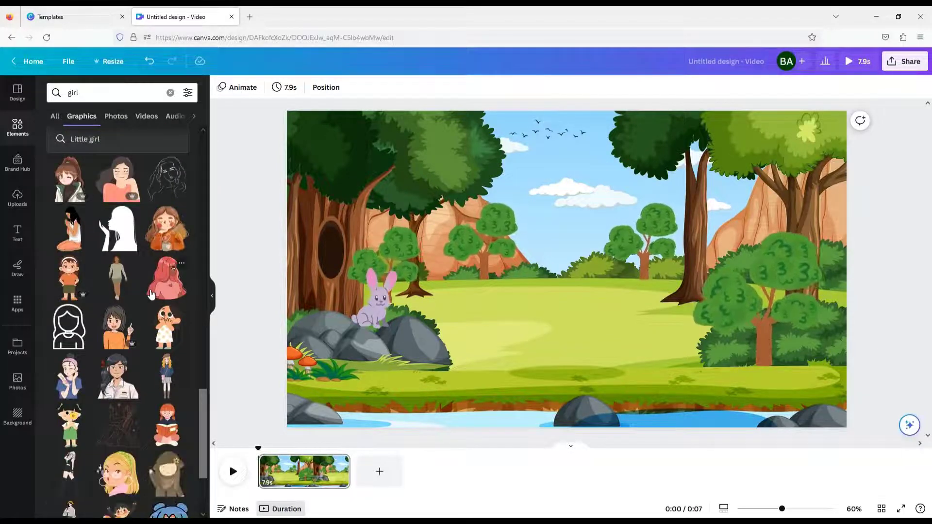
{"action": "left_click", "coordinate": [99, 93]}
{"action": "type", "text": "s "}
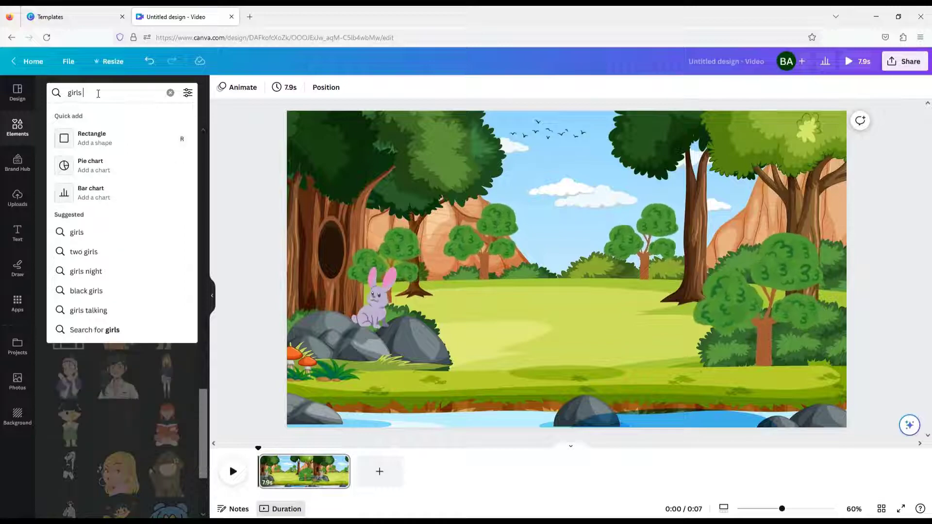
{"action": "type", "text": "holding hands"}
{"action": "key", "text": "Return"}
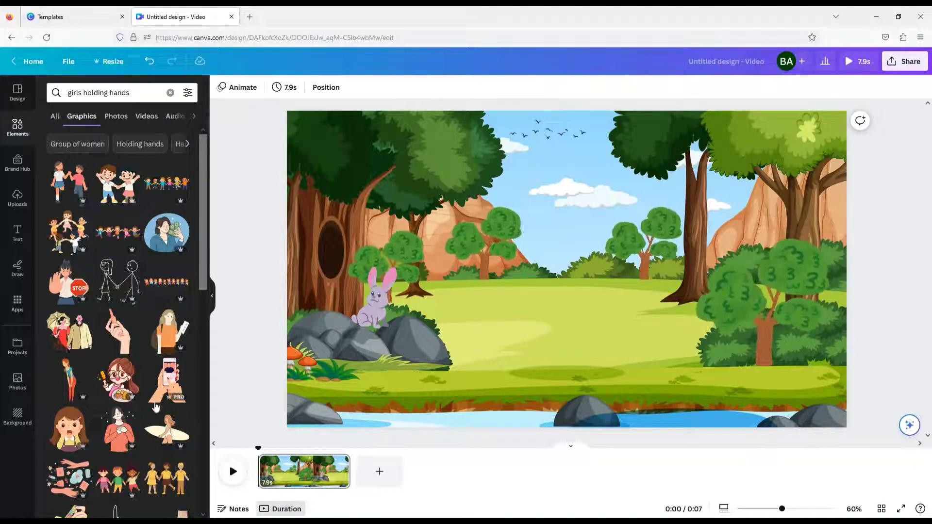
Try out the graphic of three children holding hands at a reduced size in the scene, and delete it
{"action": "scroll", "coordinate": [150, 395], "scroll_direction": "down", "scroll_amount": 4}
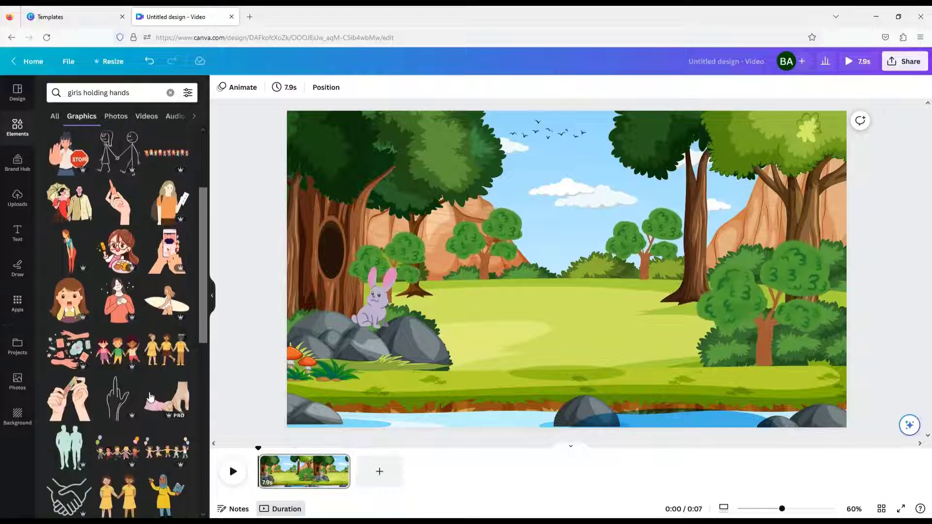
{"action": "left_click", "coordinate": [118, 335]}
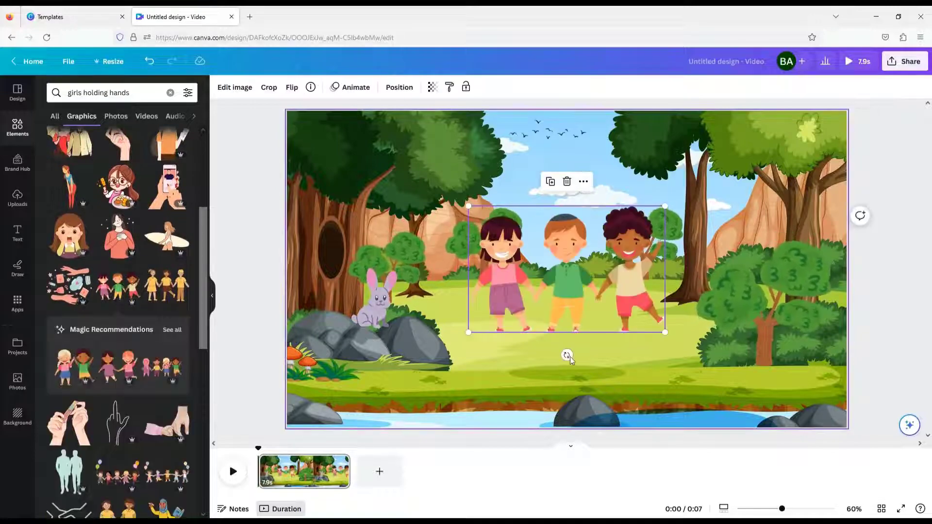
{"action": "left_click_drag", "start_coordinate": [665, 333], "coordinate": [583, 280]}
{"action": "left_click", "coordinate": [526, 181]}
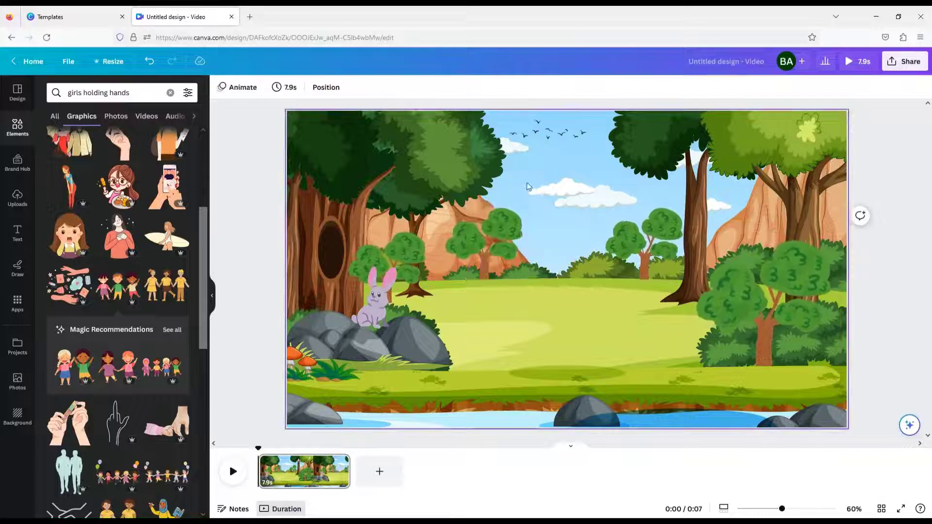
Search the graphics for "girl" and add the girl with black pigtails and brown overalls to the scene
{"action": "left_click_drag", "start_coordinate": [130, 92], "coordinate": [85, 96]}
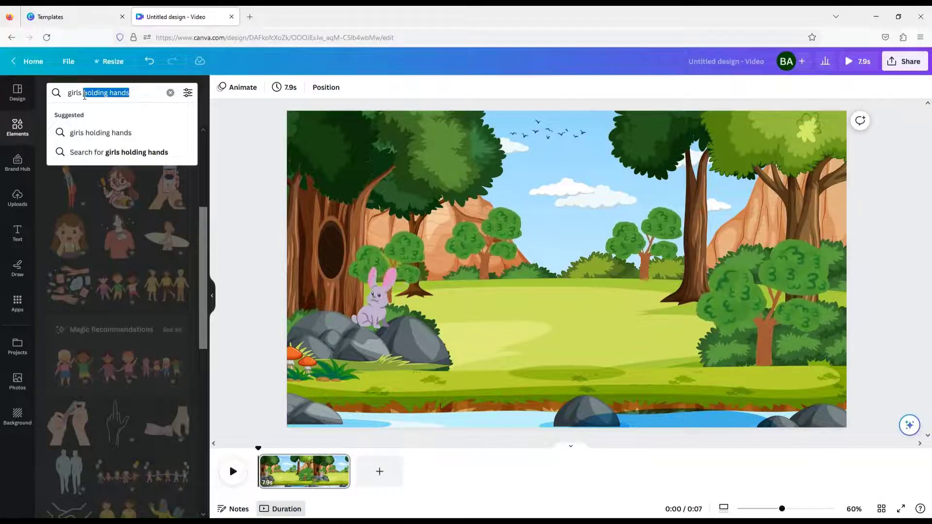
{"action": "key", "text": "BackSpace"}
{"action": "key", "text": "BackSpace"}
{"action": "key", "text": "Return"}
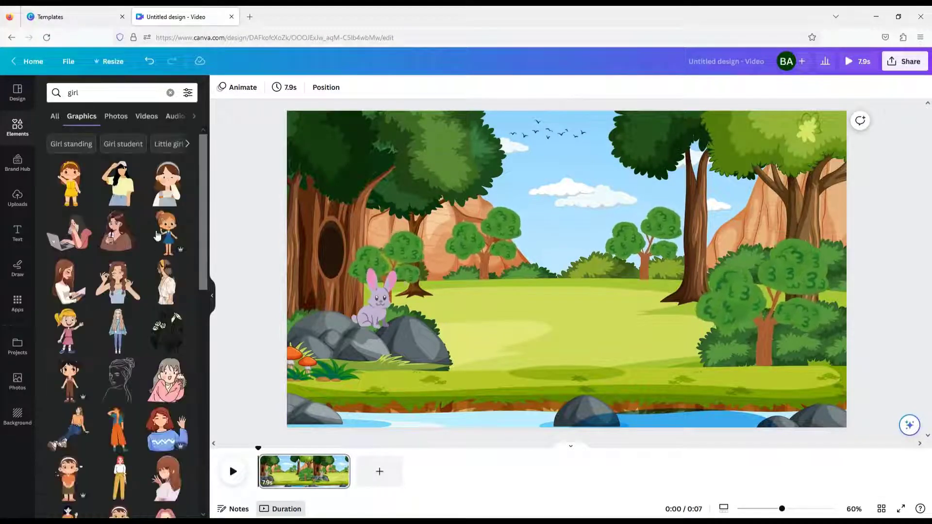
{"action": "scroll", "coordinate": [154, 247], "scroll_direction": "down", "scroll_amount": 3}
{"action": "scroll", "coordinate": [154, 247], "scroll_direction": "down", "scroll_amount": 3}
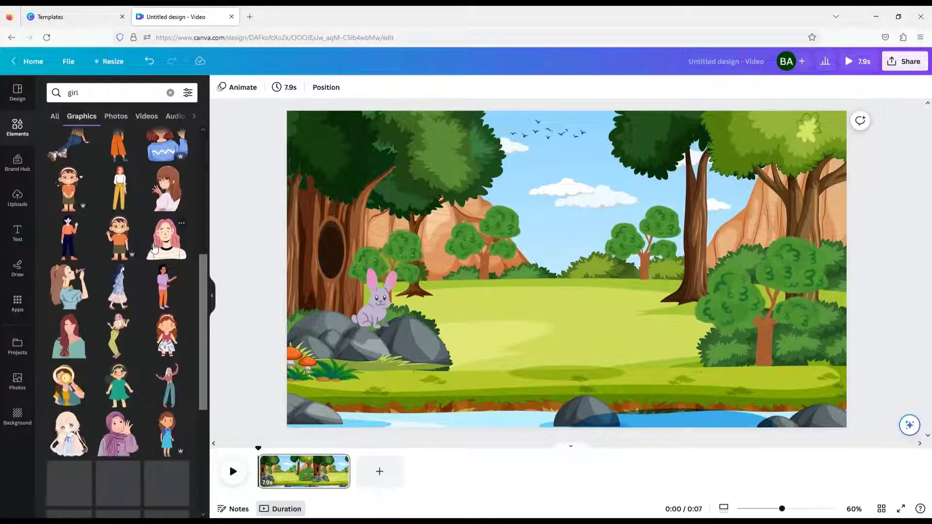
{"action": "scroll", "coordinate": [155, 247], "scroll_direction": "up", "scroll_amount": 3}
{"action": "left_click", "coordinate": [76, 248]}
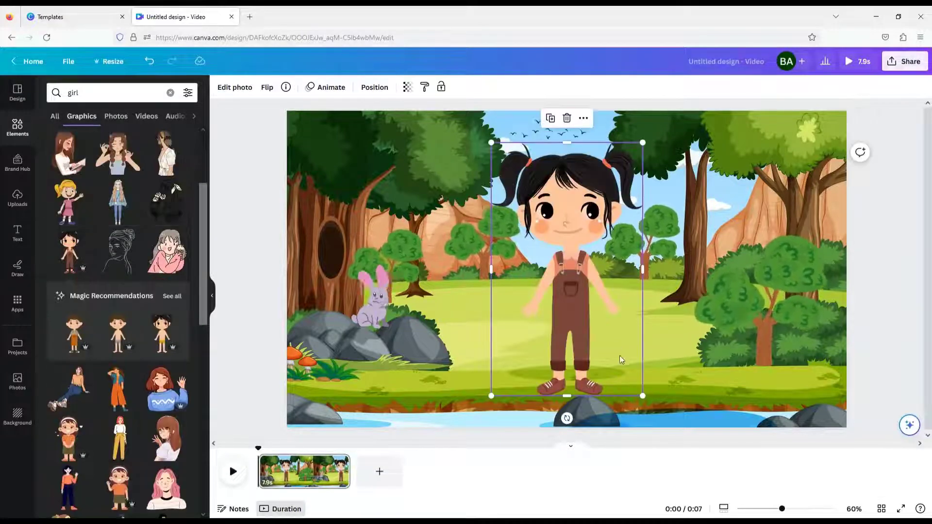
Shrink the pigtailed girl and stand her at the back edge of the meadow, between the large left tree and the cliffs
{"action": "left_click_drag", "start_coordinate": [640, 395], "coordinate": [574, 280]}
{"action": "left_click_drag", "start_coordinate": [572, 143], "coordinate": [553, 179]}
{"action": "left_click_drag", "start_coordinate": [521, 256], "coordinate": [449, 262]}
Create a custom animation that moves the pigtailed girl from the back of the meadow to the right foreground near the river
{"action": "left_click", "coordinate": [341, 92]}
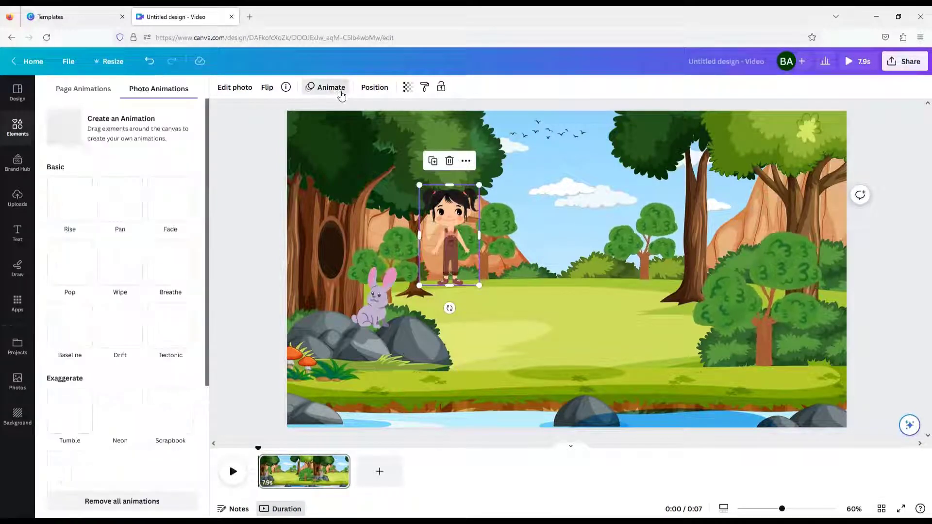
{"action": "left_click", "coordinate": [66, 132]}
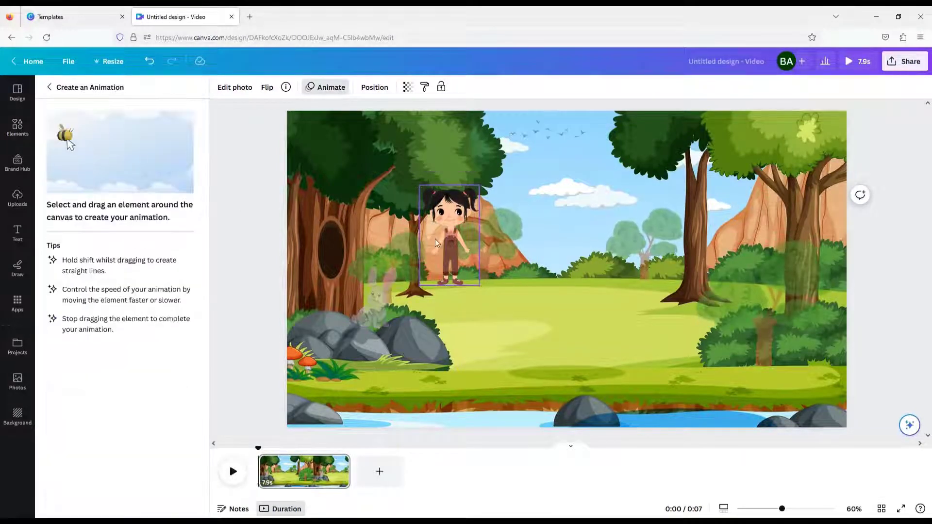
{"action": "mouse_move", "coordinate": [444, 242]}
{"action": "left_mouse_down"}
{"action": "mouse_move", "coordinate": [469, 257]}
{"action": "mouse_move", "coordinate": [475, 275]}
{"action": "mouse_move", "coordinate": [508, 278]}
{"action": "mouse_move", "coordinate": [513, 290]}
{"action": "mouse_move", "coordinate": [546, 292]}
{"action": "mouse_move", "coordinate": [550, 307]}
{"action": "mouse_move", "coordinate": [588, 313]}
{"action": "mouse_move", "coordinate": [604, 340]}
{"action": "mouse_move", "coordinate": [650, 353]}
{"action": "left_mouse_up"}
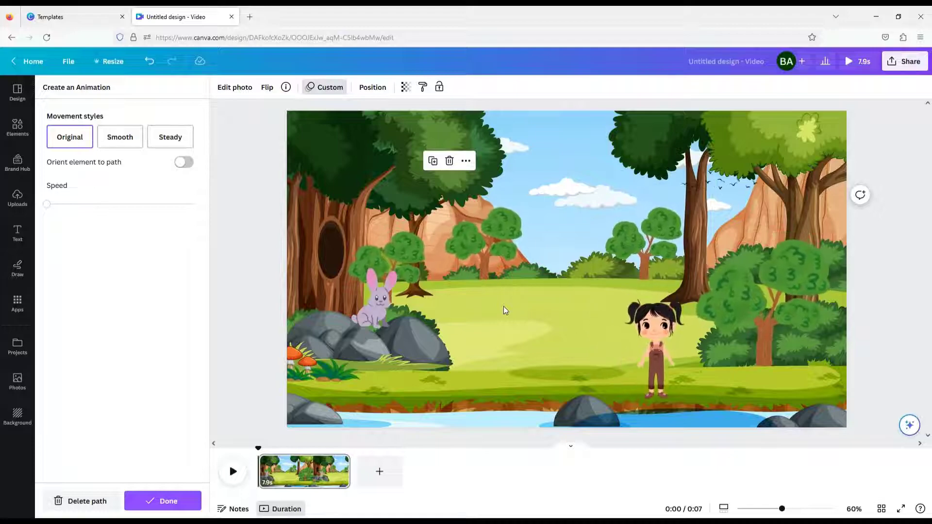
{"action": "left_click", "coordinate": [165, 502]}
{"action": "left_click", "coordinate": [513, 342]}
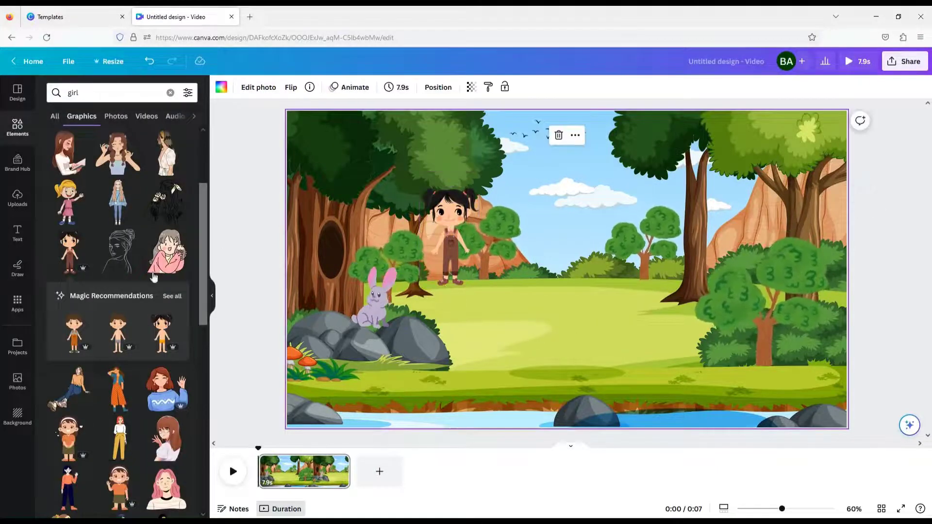
Look through more girl graphics, and search the graphics for "school girl"
{"action": "scroll", "coordinate": [150, 305], "scroll_direction": "down", "scroll_amount": 5}
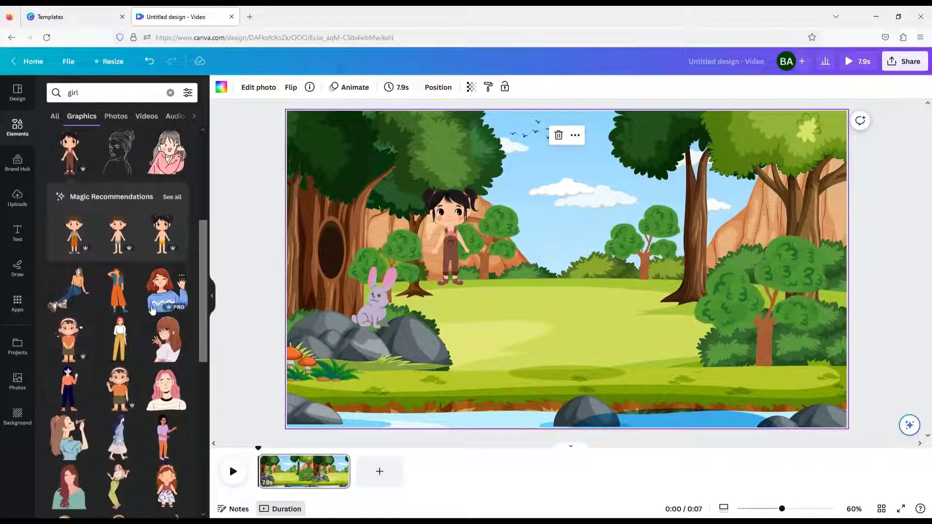
{"action": "scroll", "coordinate": [151, 305], "scroll_direction": "down", "scroll_amount": 4}
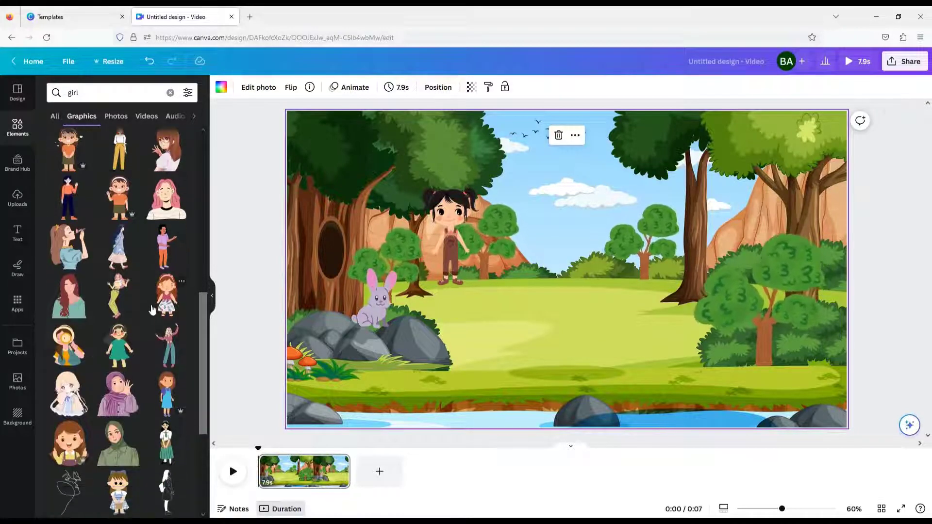
{"action": "scroll", "coordinate": [151, 306], "scroll_direction": "down", "scroll_amount": 5}
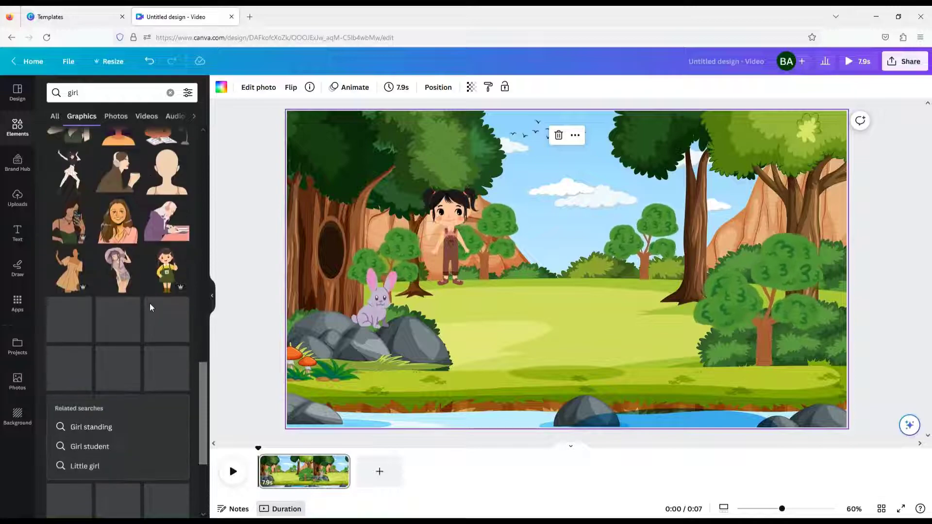
{"action": "left_click", "coordinate": [80, 93]}
{"action": "double_click", "coordinate": [81, 94]}
{"action": "type", "text": "sc"}
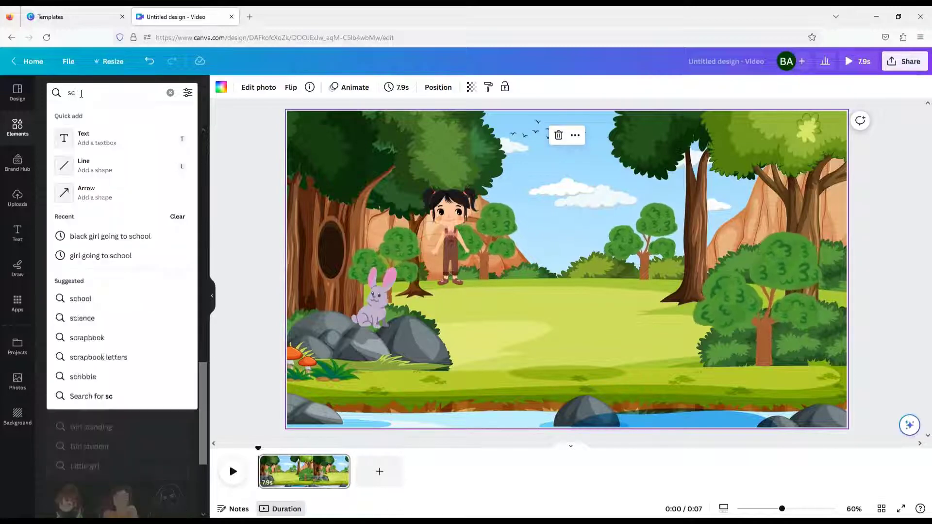
{"action": "type", "text": "hool girl"}
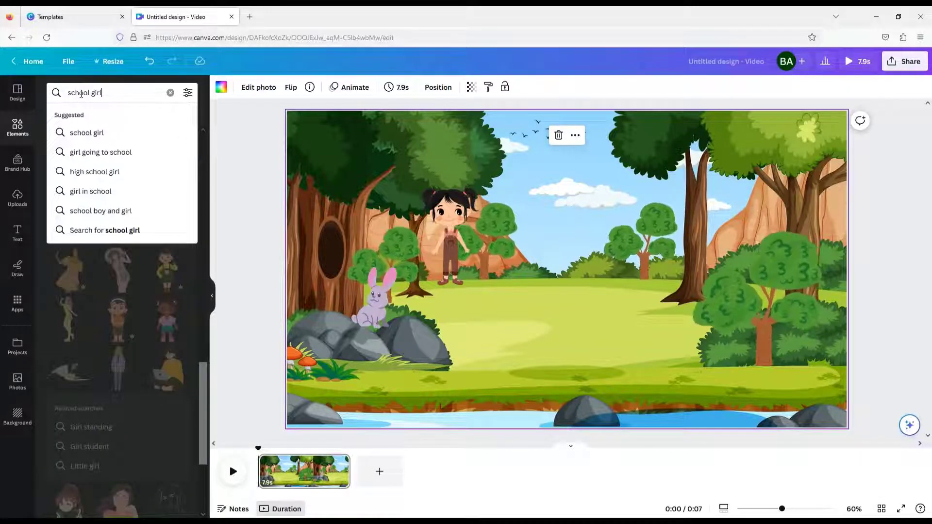
{"action": "key", "text": "Return"}
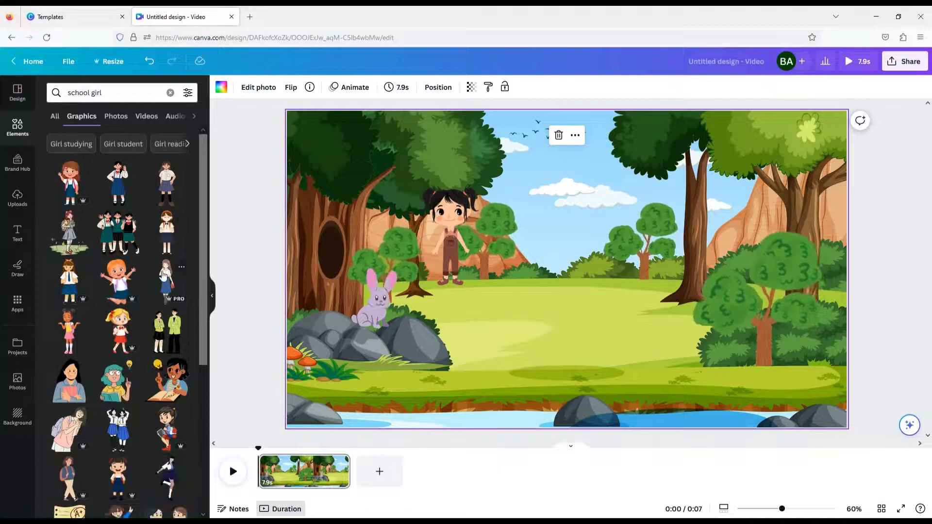
Add the waving schoolgirl with the red backpack, flipped horizontally and about 221 × 432 in size, in the left foreground beside the rabbit
{"action": "left_click", "coordinate": [73, 180]}
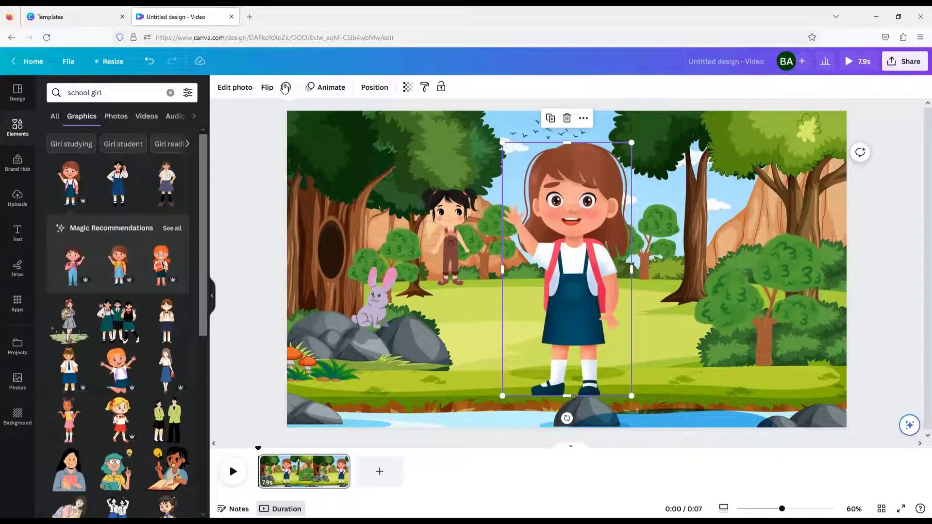
{"action": "left_click", "coordinate": [267, 87]}
{"action": "left_click", "coordinate": [301, 112]}
{"action": "left_click_drag", "start_coordinate": [630, 147], "coordinate": [558, 270]}
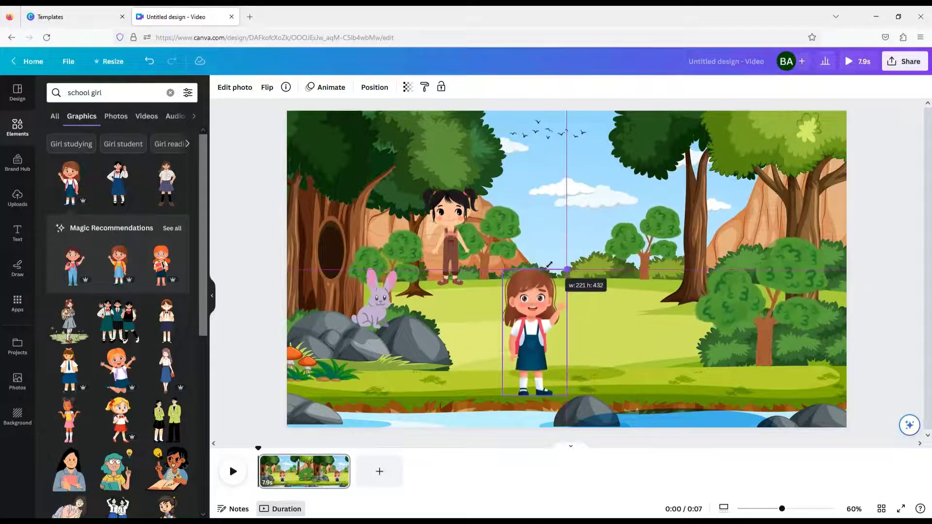
{"action": "left_click_drag", "start_coordinate": [533, 325], "coordinate": [337, 325]}
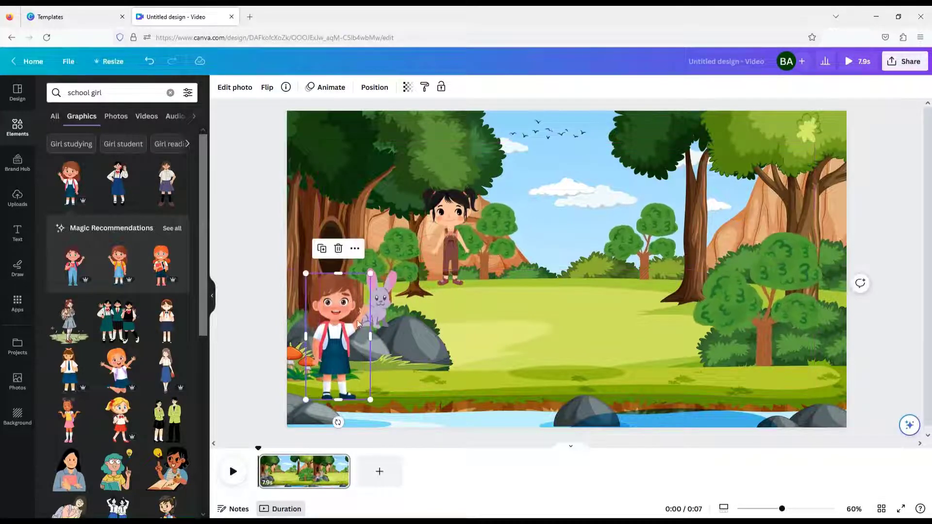
Create a custom animation that moves the schoolgirl from the left rocks to the middle of the meadow
{"action": "left_click", "coordinate": [326, 87]}
{"action": "left_click", "coordinate": [70, 130]}
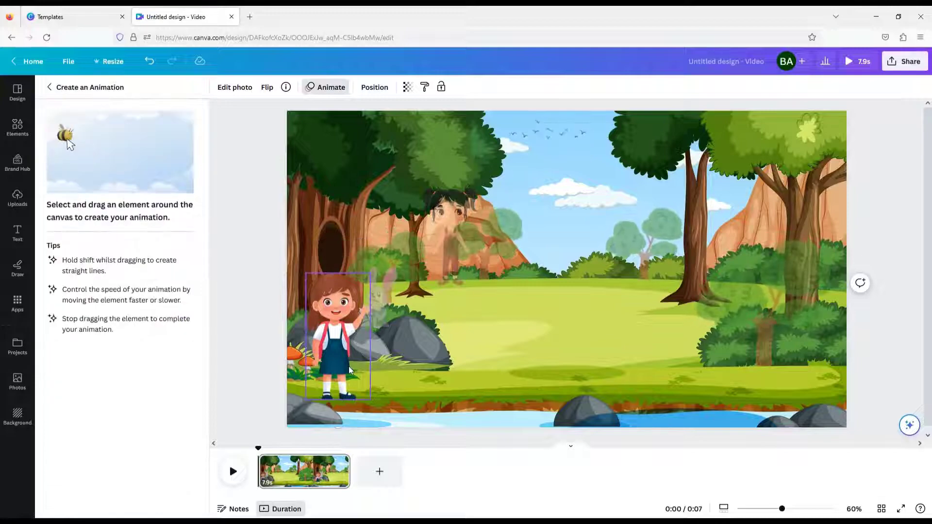
{"action": "left_click_drag", "start_coordinate": [348, 366], "coordinate": [525, 368]}
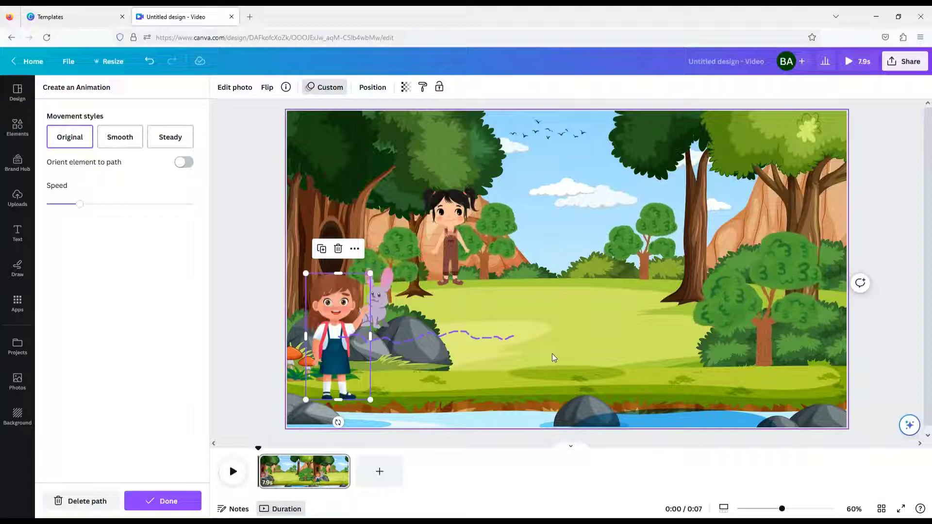
{"action": "left_click", "coordinate": [590, 314]}
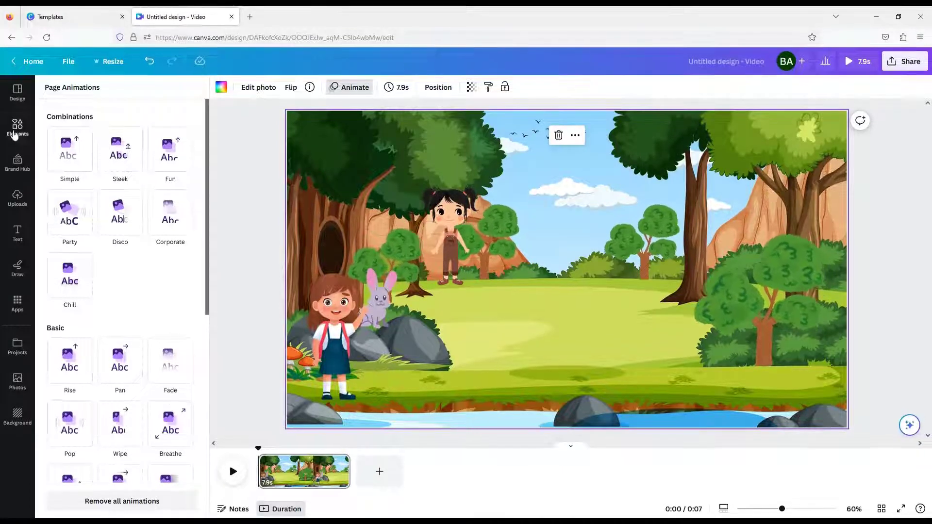
Return to the design elements and search them for "goose"
{"action": "left_click", "coordinate": [20, 139]}
{"action": "left_click", "coordinate": [88, 95]}
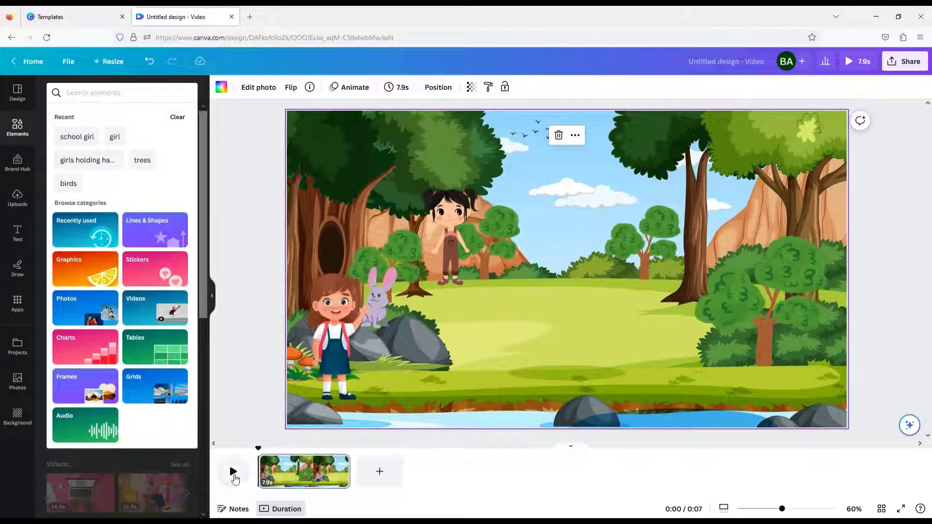
{"action": "left_click", "coordinate": [106, 96]}
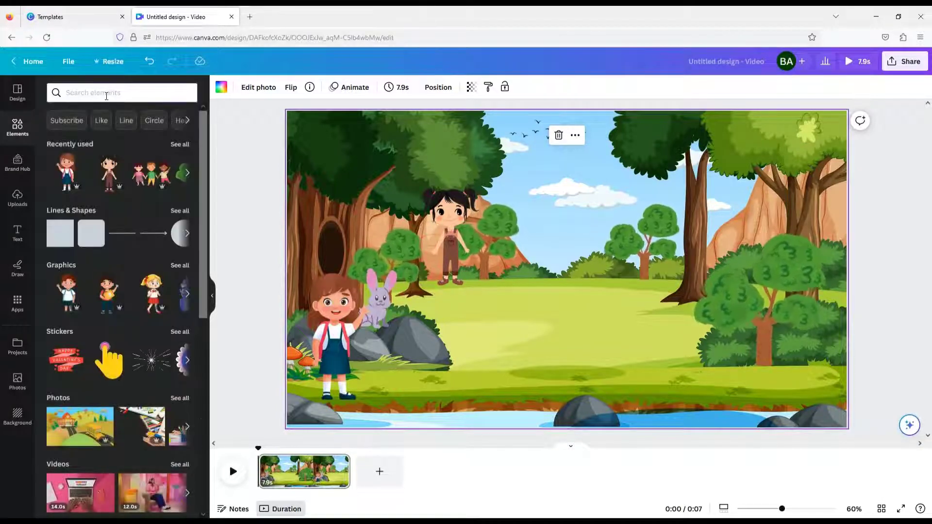
{"action": "type", "text": "duck"}
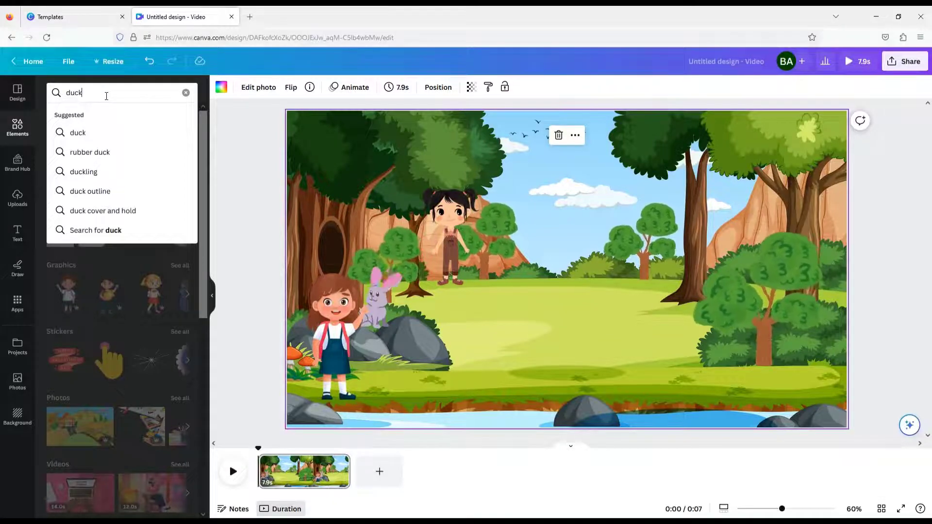
{"action": "key", "text": "BackSpace"}
{"action": "key", "text": "BackSpace"}
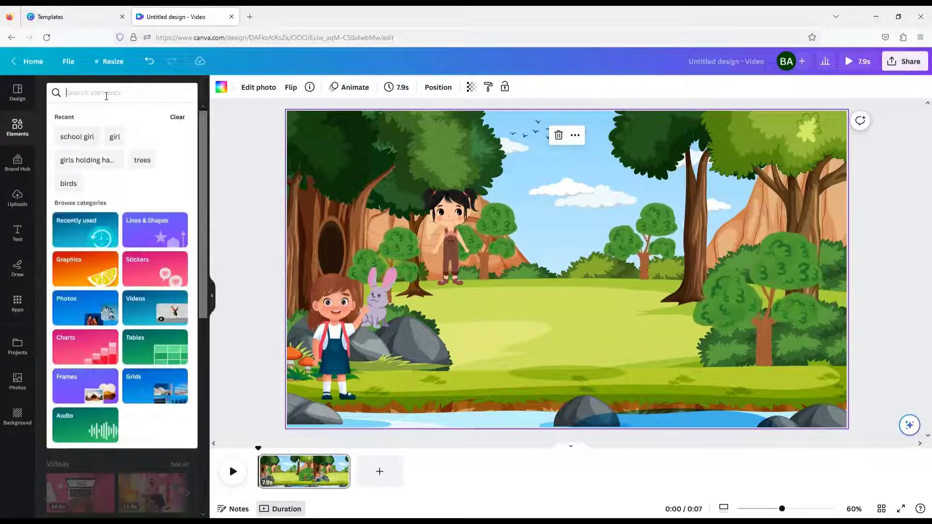
{"action": "type", "text": "goose"}
{"action": "key", "text": "Return"}
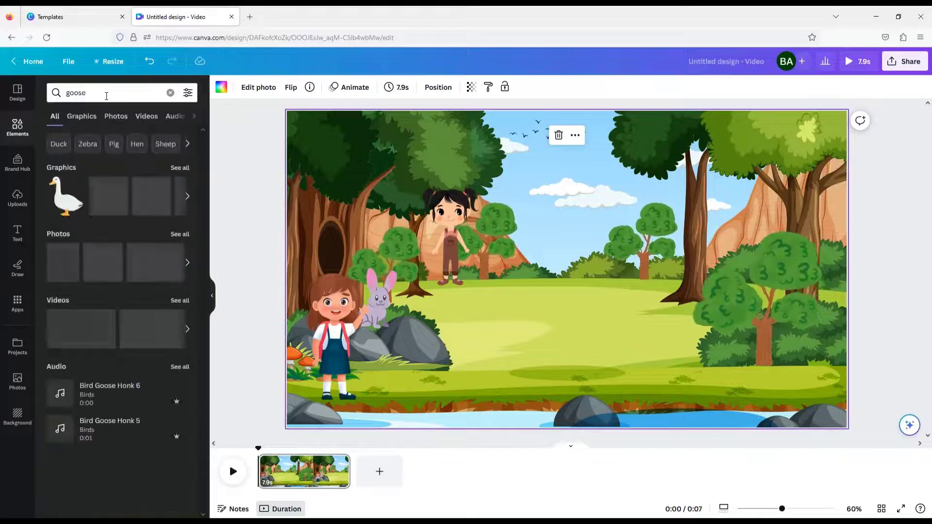
Add the grey-white walking goose graphic, shrink it, and place it in the stream between the schoolgirl and the middle rock
{"action": "left_click", "coordinate": [179, 168]}
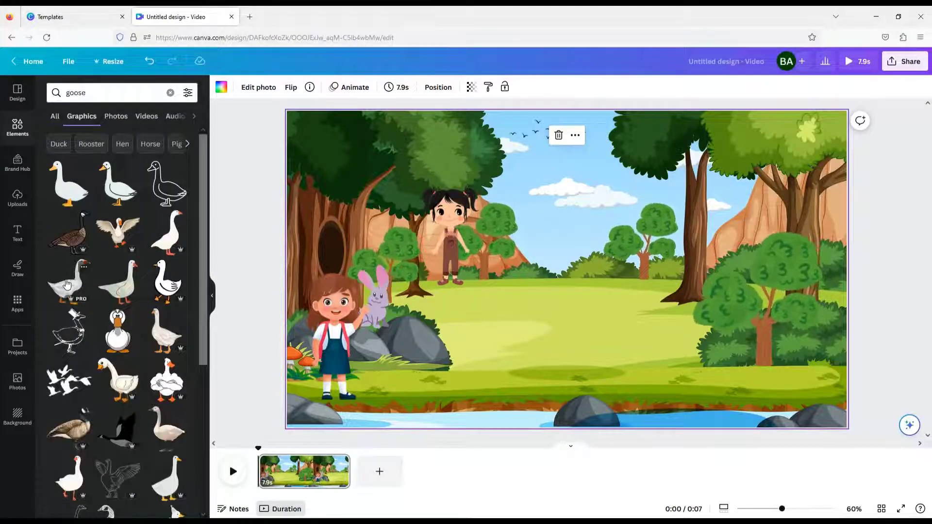
{"action": "left_click", "coordinate": [68, 288]}
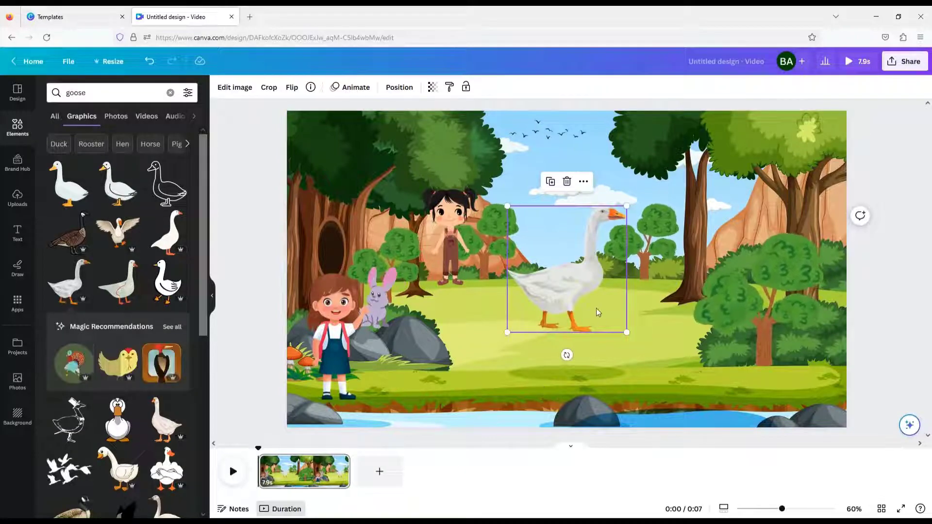
{"action": "left_click_drag", "start_coordinate": [592, 307], "coordinate": [503, 403]}
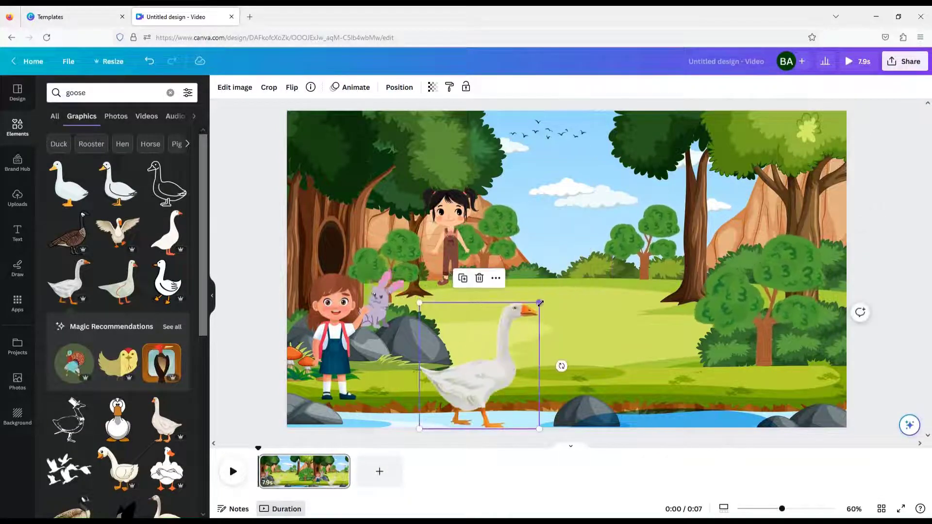
{"action": "left_click_drag", "start_coordinate": [537, 303], "coordinate": [471, 403]}
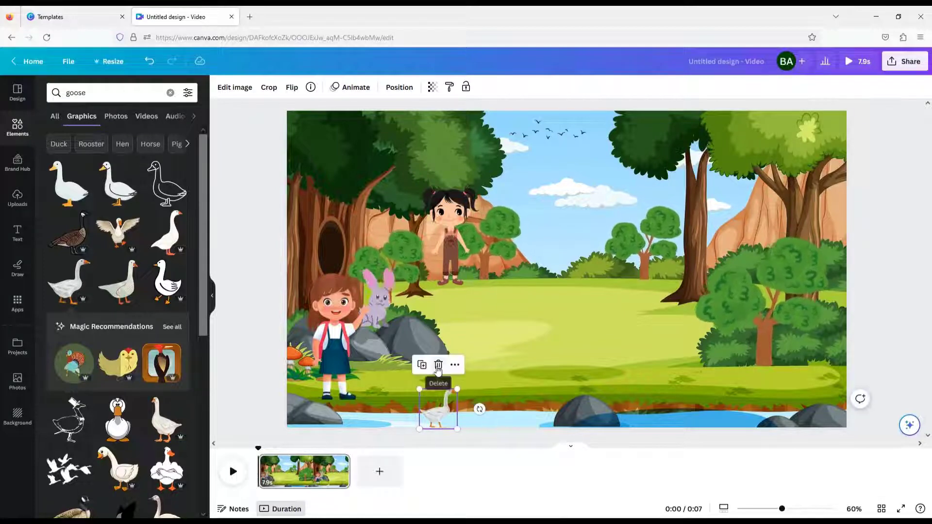
Duplicate the goose, place the copy in the stream near the right rocks, and flip it horizontally
{"action": "left_click", "coordinate": [422, 365]}
{"action": "left_click_drag", "start_coordinate": [725, 412], "coordinate": [732, 397]}
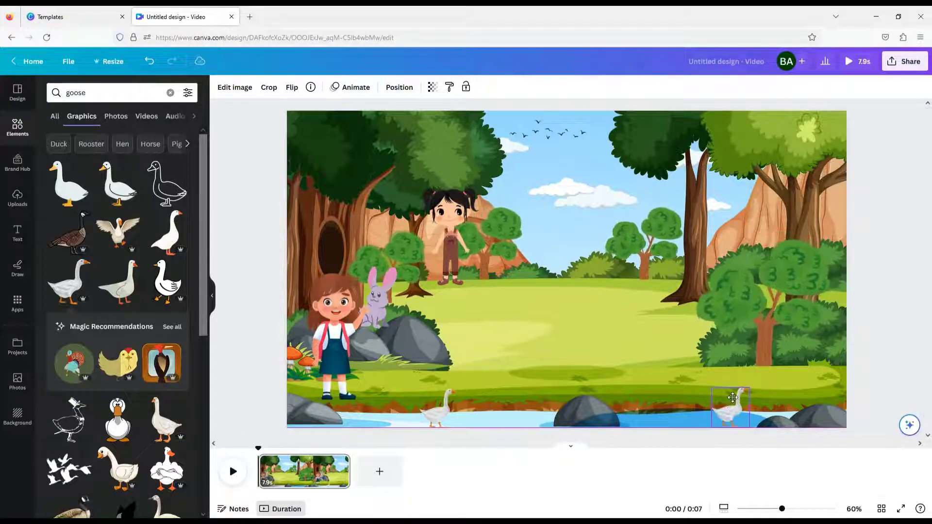
{"action": "left_click", "coordinate": [291, 89]}
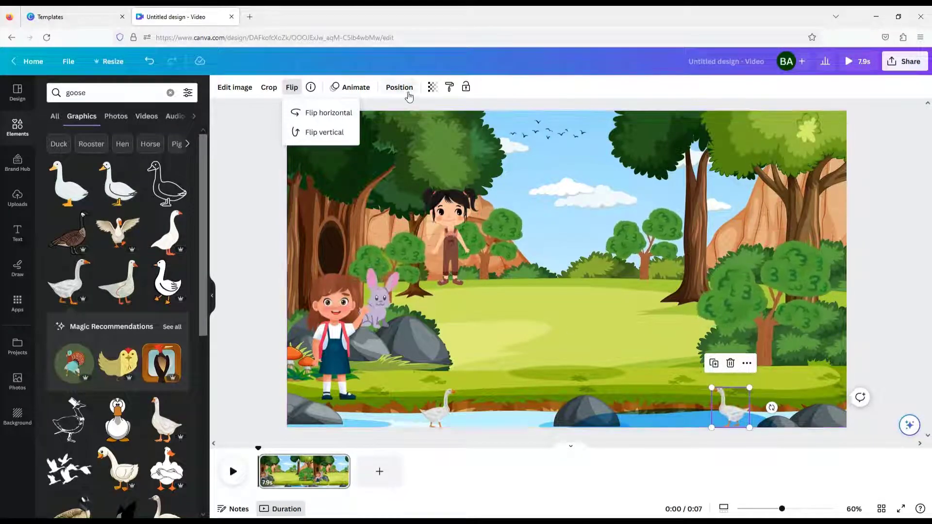
Create a custom animation that moves the right goose left through the stream towards the middle rock
{"action": "left_click", "coordinate": [350, 88]}
{"action": "left_click", "coordinate": [68, 125]}
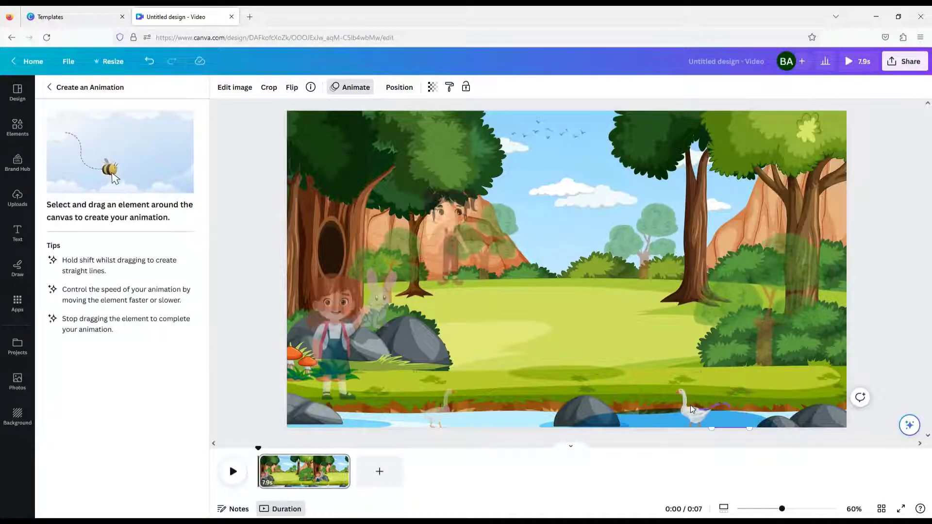
{"action": "left_click_drag", "start_coordinate": [650, 406], "coordinate": [648, 407]}
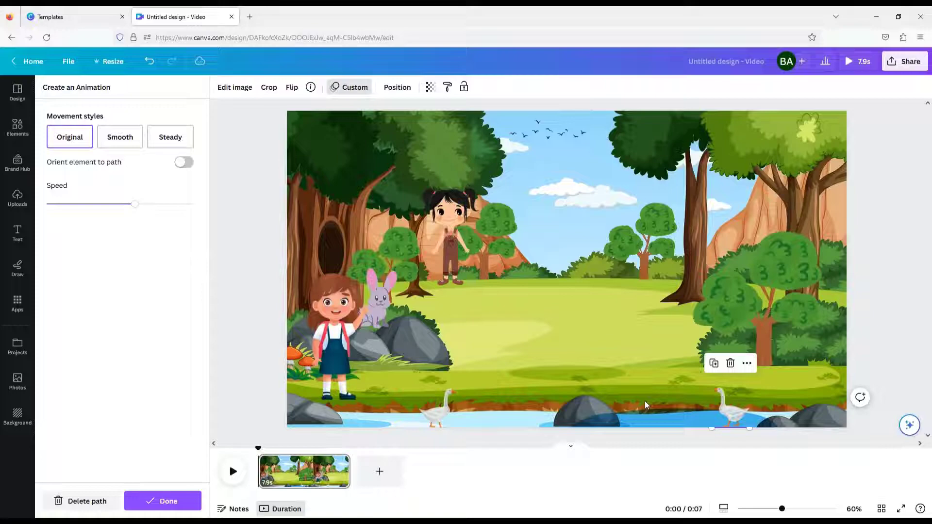
Create a custom animation that moves the left goose along a wavy path down the stream to the middle rock
{"action": "left_click", "coordinate": [441, 412]}
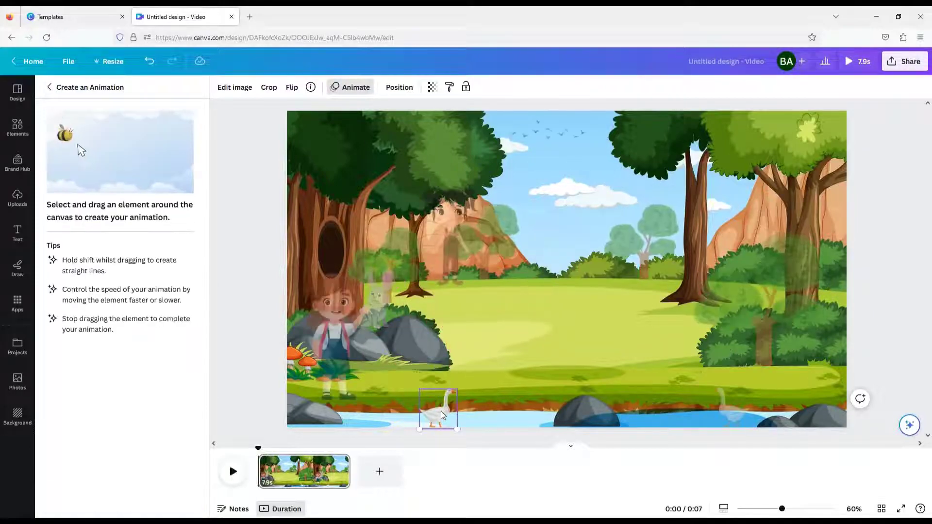
{"action": "left_click", "coordinate": [348, 92]}
{"action": "left_click", "coordinate": [350, 87]}
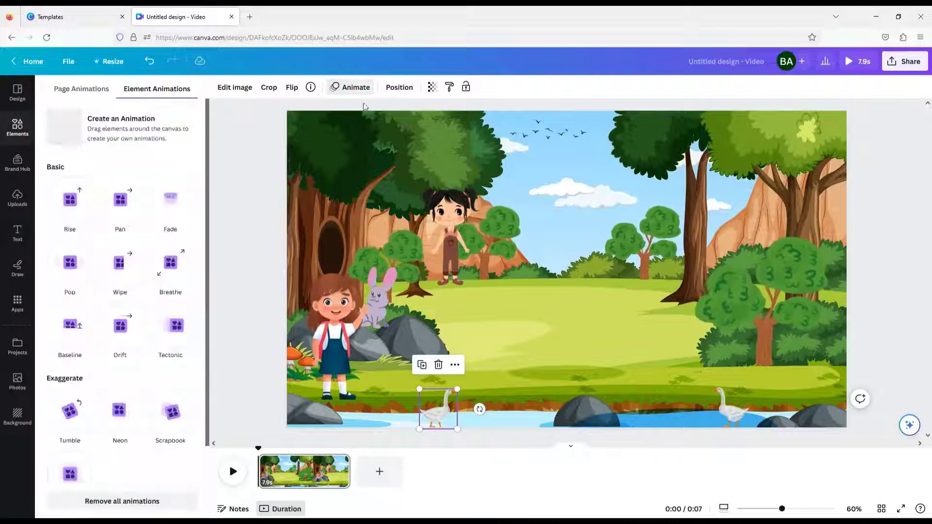
{"action": "left_click", "coordinate": [60, 132]}
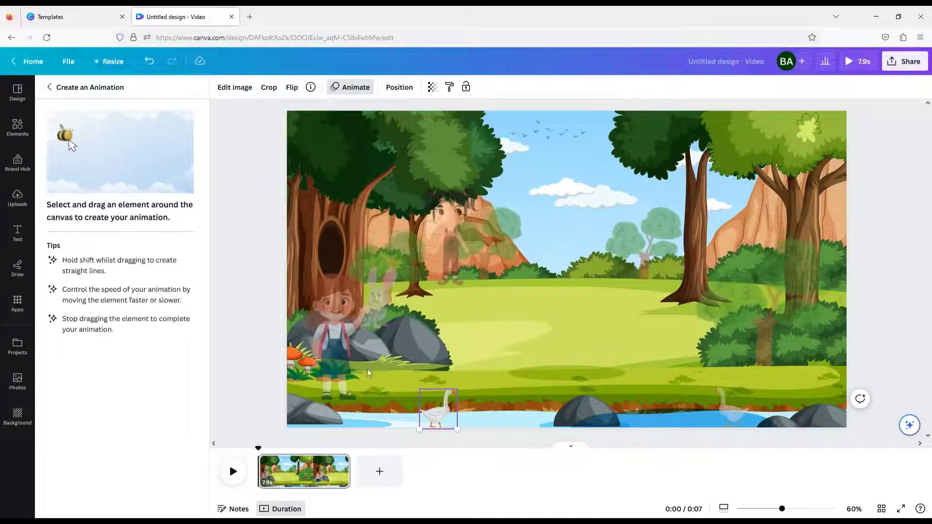
{"action": "mouse_move", "coordinate": [447, 414]}
{"action": "left_mouse_down"}
{"action": "mouse_move", "coordinate": [466, 413]}
{"action": "mouse_move", "coordinate": [473, 426]}
{"action": "left_mouse_up"}
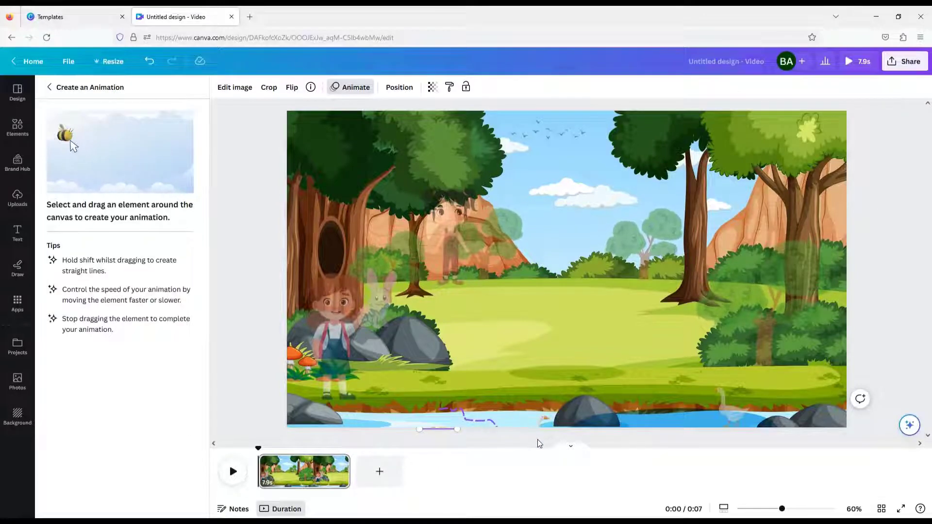
{"action": "left_click_drag", "start_coordinate": [537, 439], "coordinate": [538, 439]}
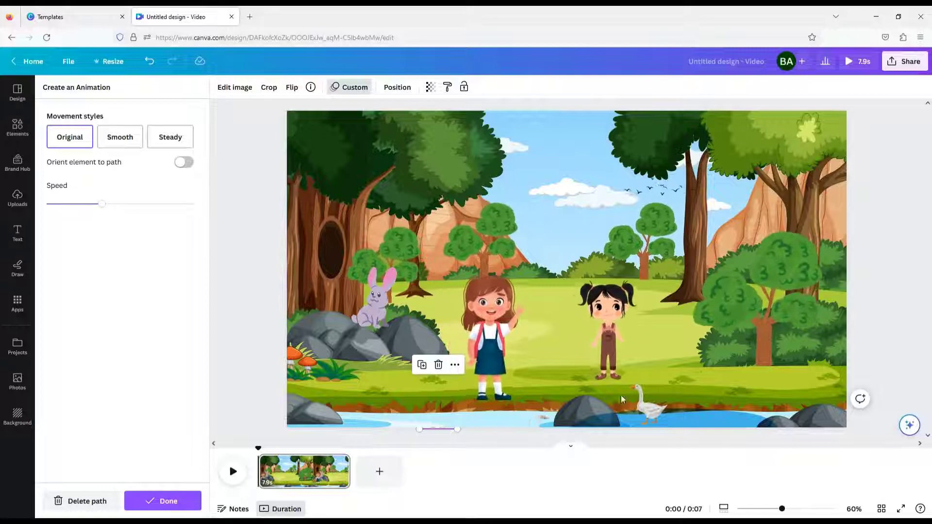
{"action": "left_click", "coordinate": [165, 501]}
Delete the right goose's motion path and record a new, slow one leading left through the stream to the middle rock
{"action": "left_click", "coordinate": [734, 413]}
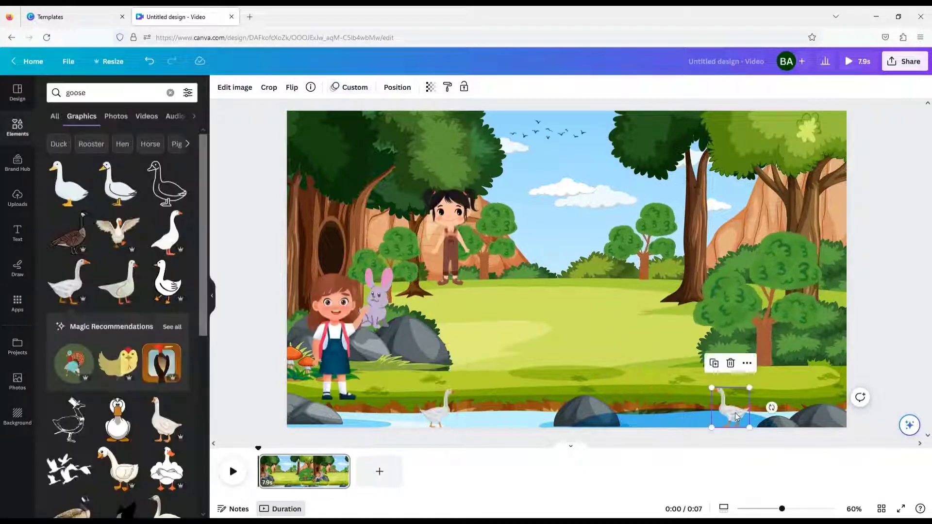
{"action": "left_click", "coordinate": [354, 90]}
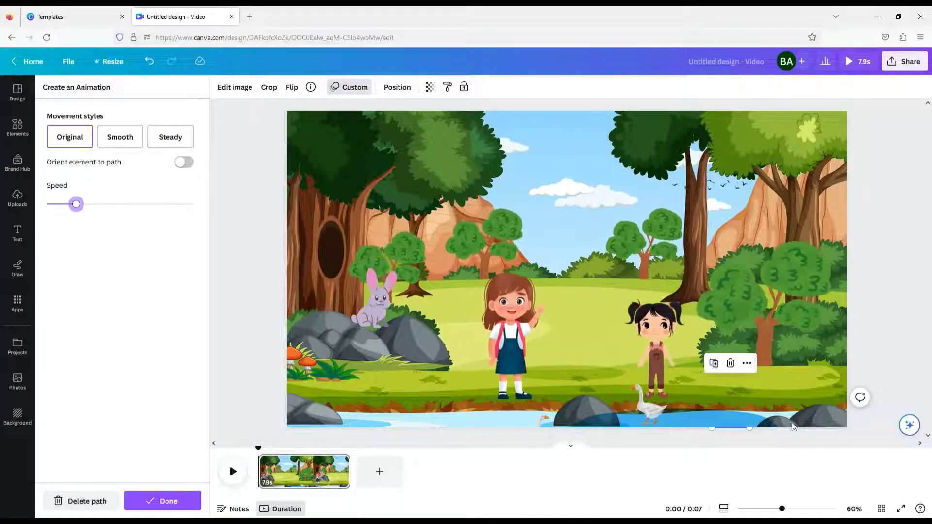
{"action": "left_click", "coordinate": [98, 502]}
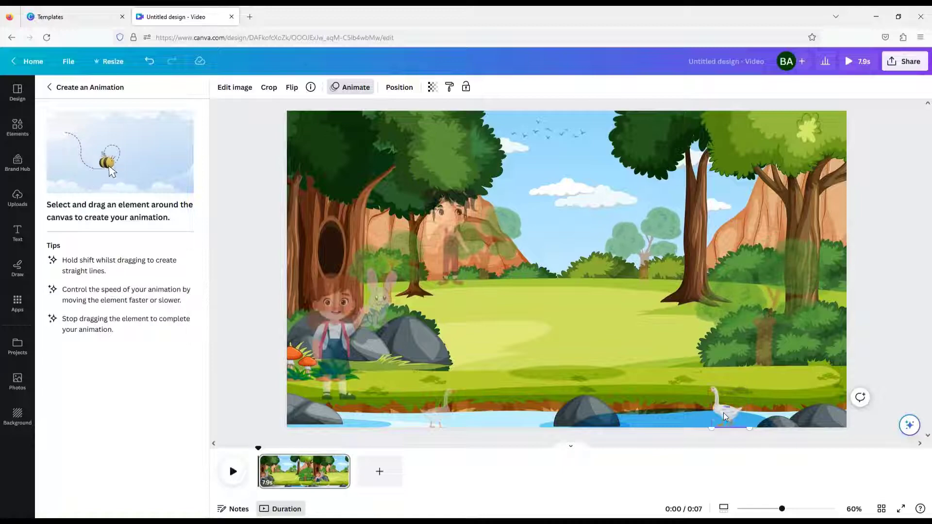
{"action": "left_click_drag", "start_coordinate": [724, 413], "coordinate": [712, 424]}
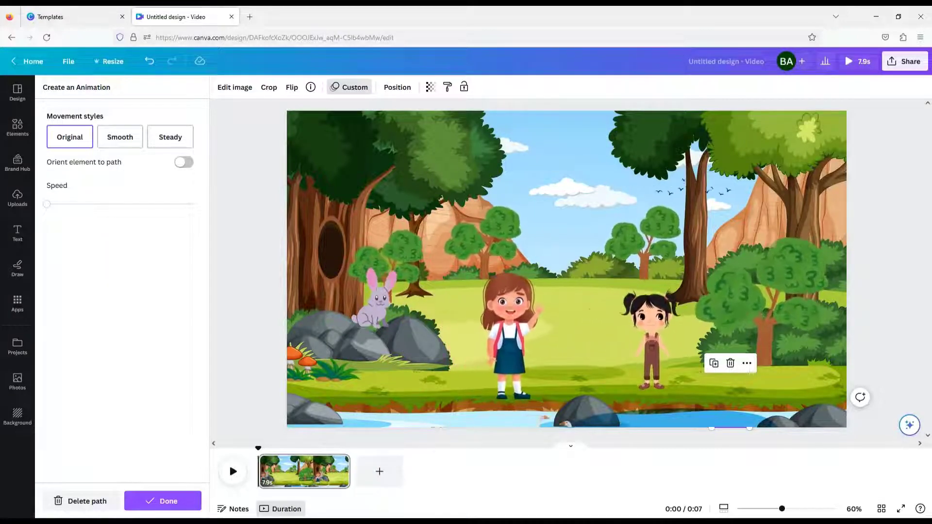
{"action": "left_click", "coordinate": [180, 494]}
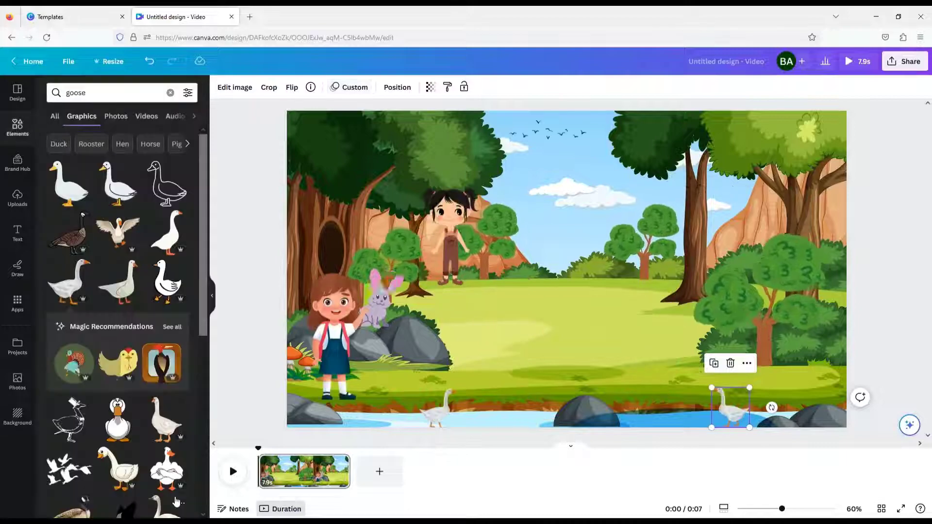
Search the graphics for "dog and cat" and narrow the results with a filter
{"action": "triple_click", "coordinate": [103, 92]}
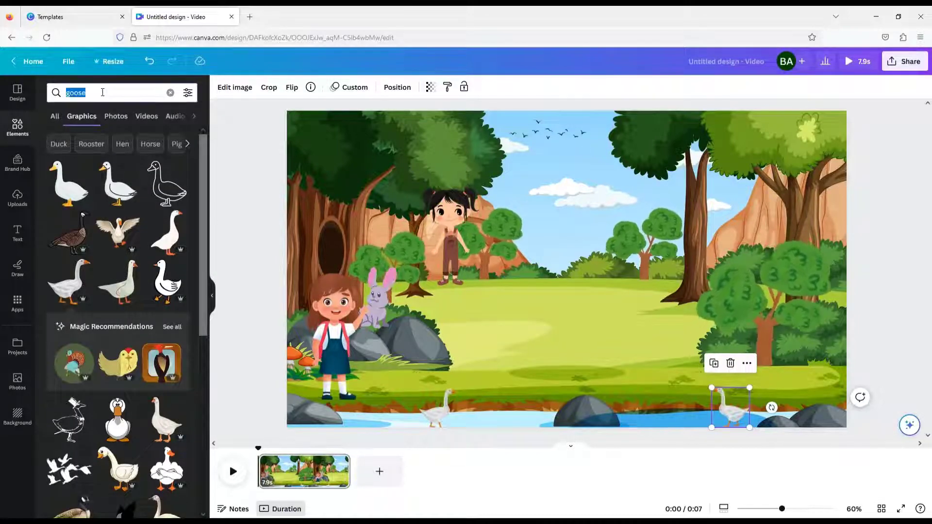
{"action": "type", "text": "do"}
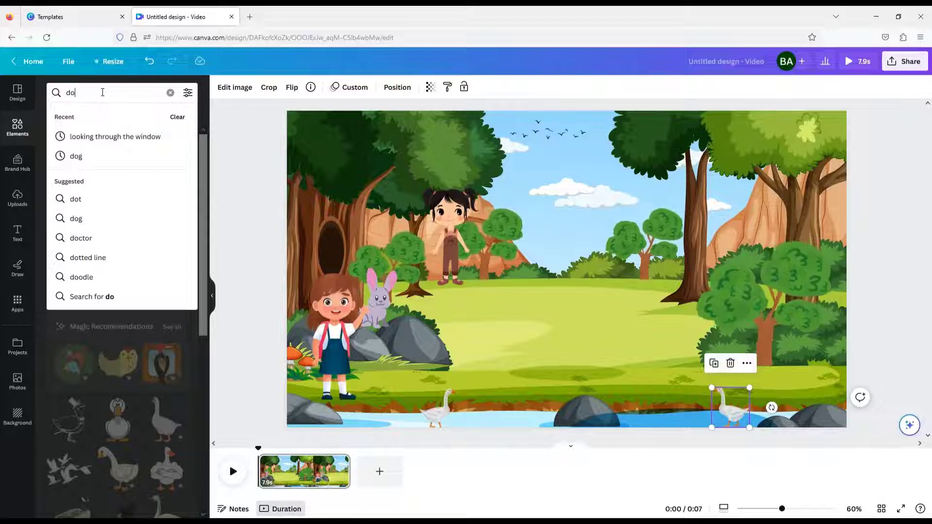
{"action": "type", "text": "g"}
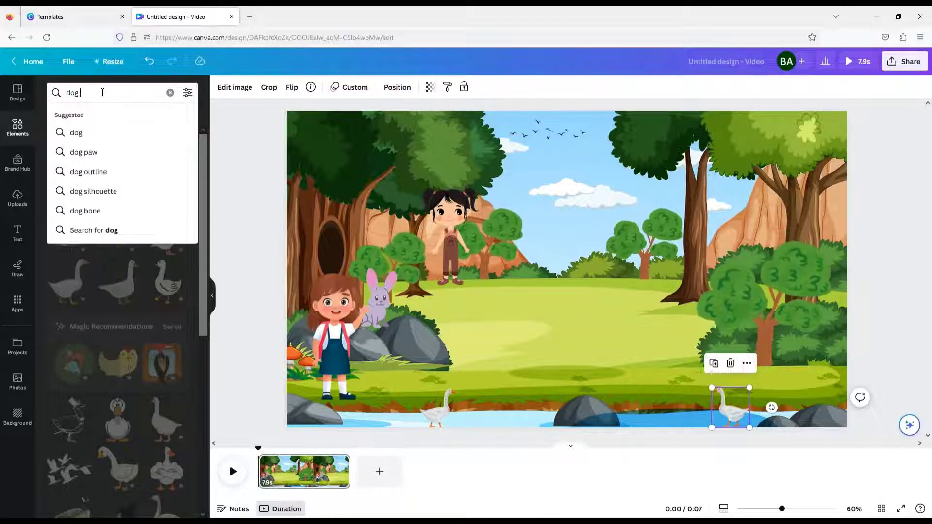
{"action": "type", "text": " and cat"}
{"action": "key", "text": "Return"}
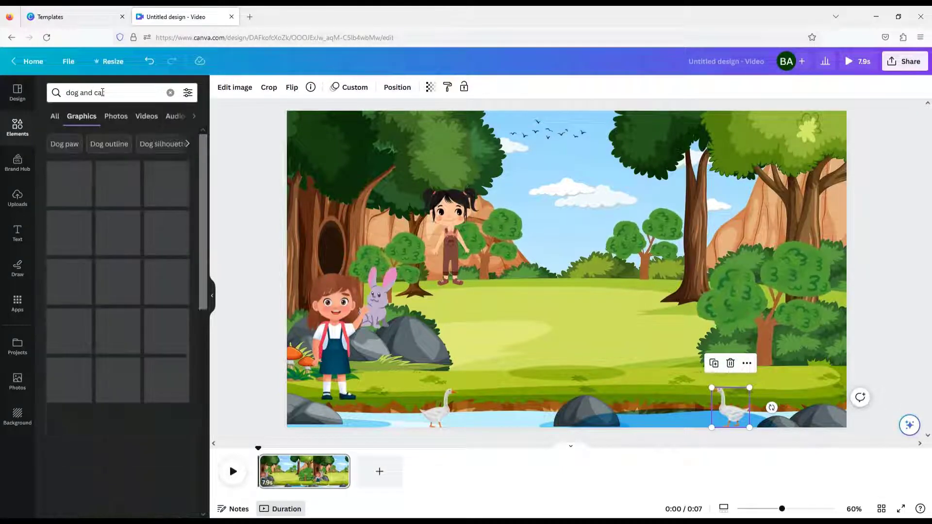
{"action": "left_click", "coordinate": [187, 93]}
{"action": "left_click", "coordinate": [174, 285]}
{"action": "left_click", "coordinate": [203, 267]}
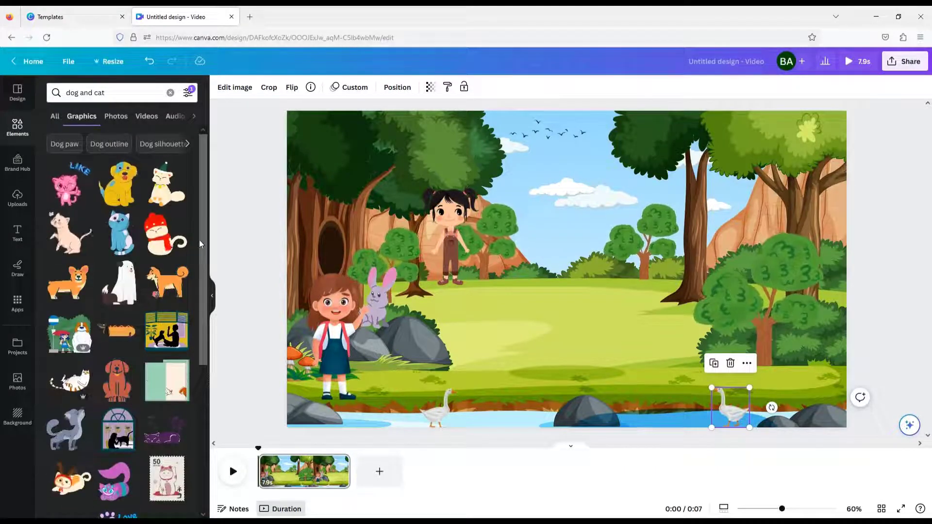
Add the cream-coloured cat graphic, shrink it, and place it at the foot of the right tree trunk beside the bushes
{"action": "left_click", "coordinate": [70, 233]}
{"action": "left_click_drag", "start_coordinate": [698, 395], "coordinate": [679, 276]}
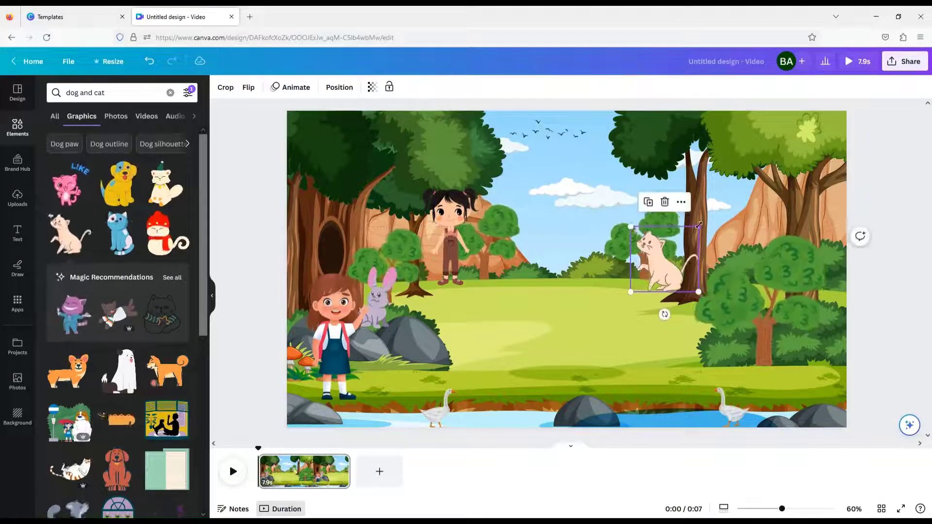
{"action": "left_click_drag", "start_coordinate": [697, 226], "coordinate": [671, 261]}
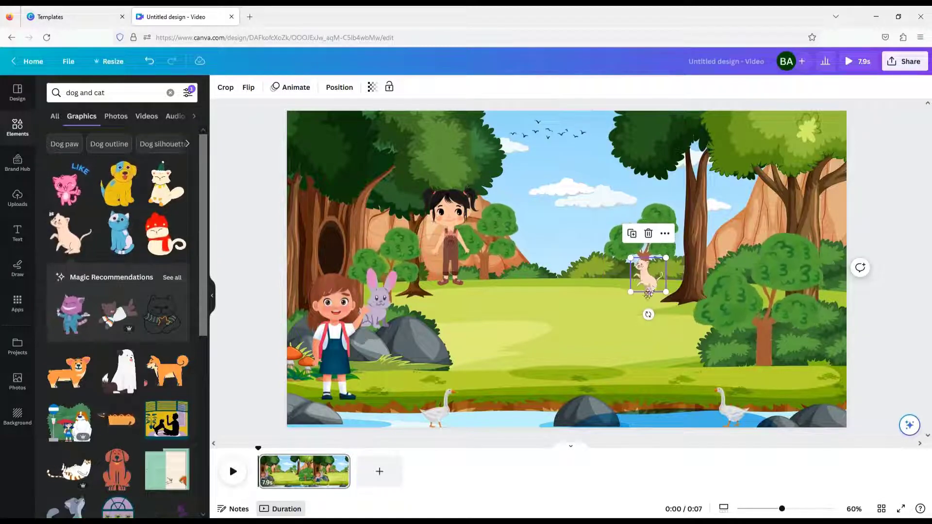
{"action": "left_click_drag", "start_coordinate": [648, 293], "coordinate": [649, 332]}
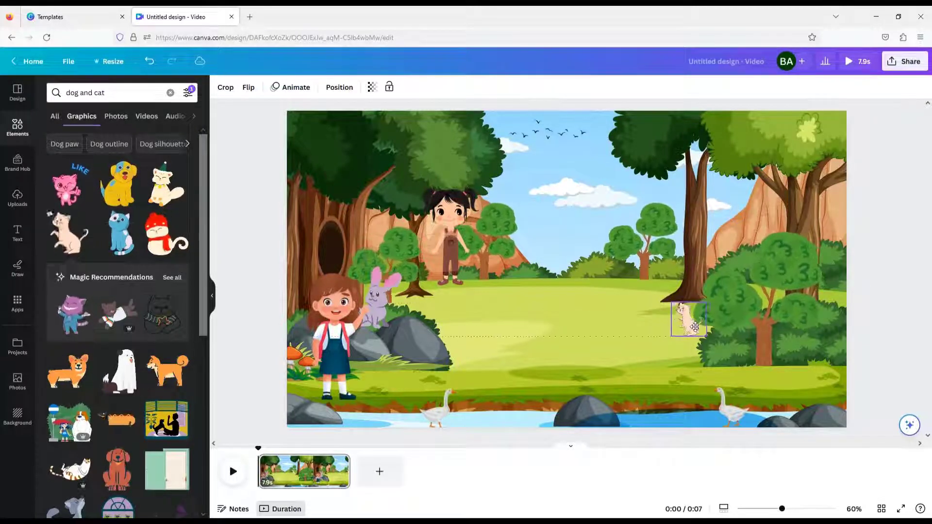
{"action": "left_click_drag", "start_coordinate": [703, 324], "coordinate": [703, 324]}
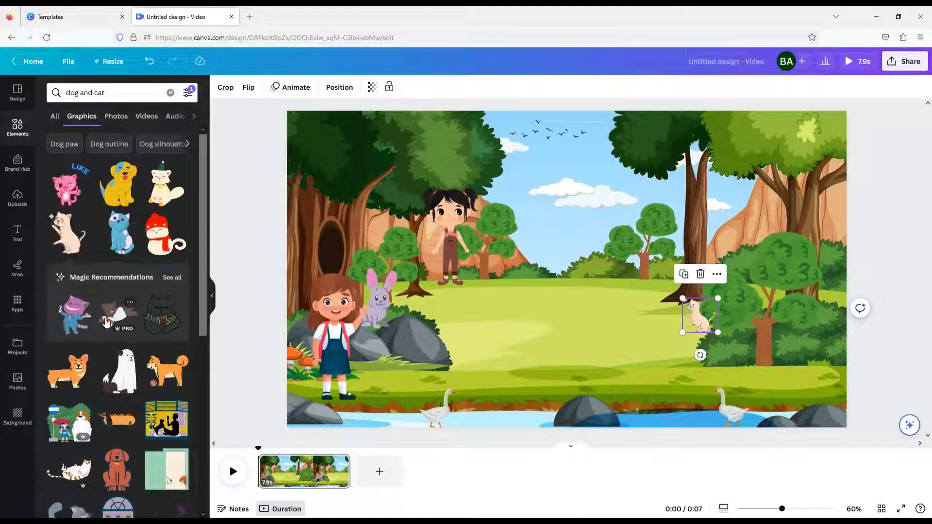
Try the howling grey wolf graphic from further down the results in the scene and delete it
{"action": "scroll", "coordinate": [121, 275], "scroll_direction": "down", "scroll_amount": 3}
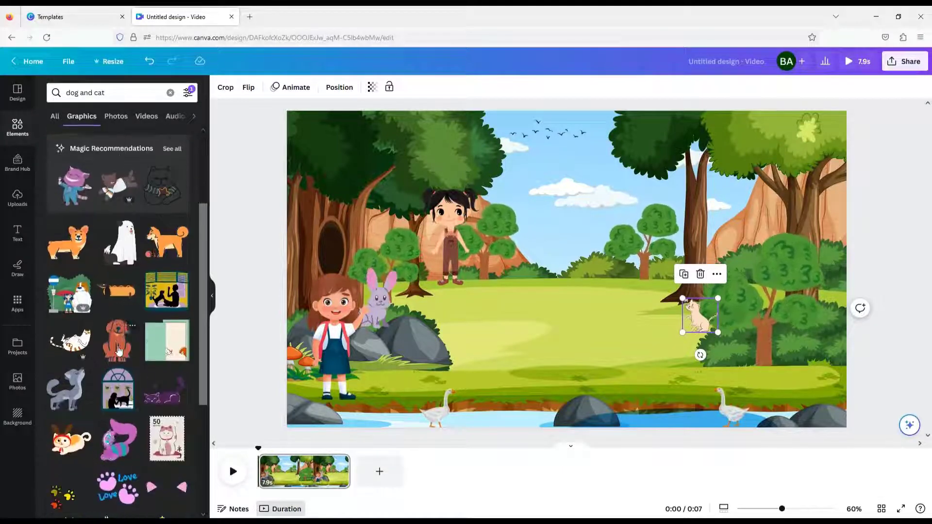
{"action": "scroll", "coordinate": [115, 344], "scroll_direction": "down", "scroll_amount": 3}
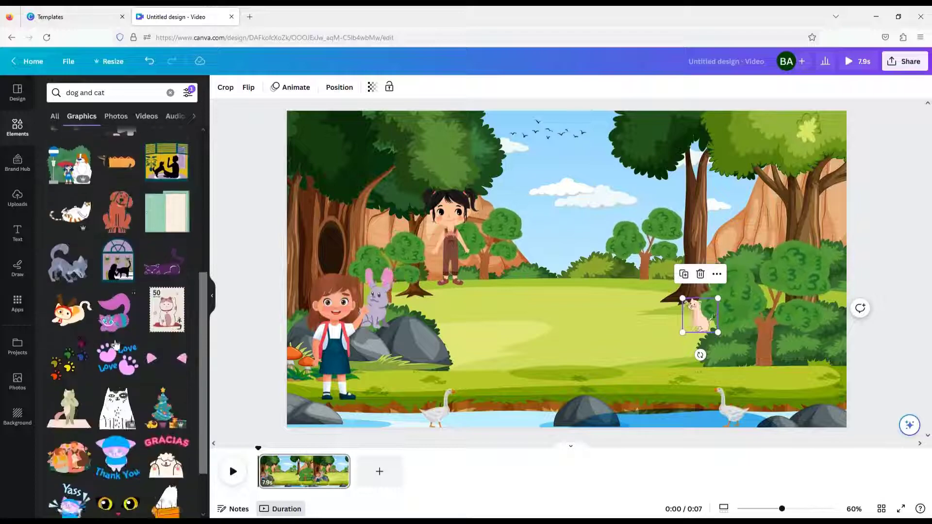
{"action": "left_click", "coordinate": [72, 265]}
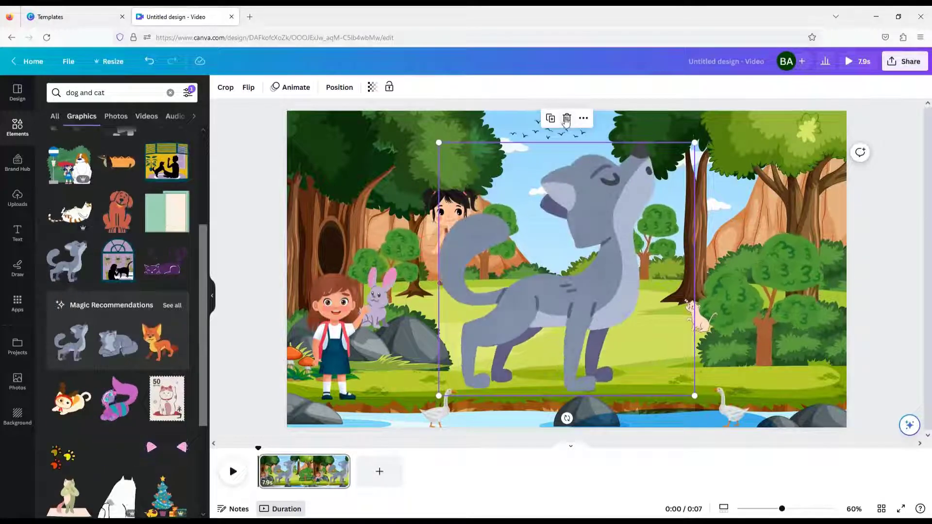
{"action": "left_click", "coordinate": [566, 119]}
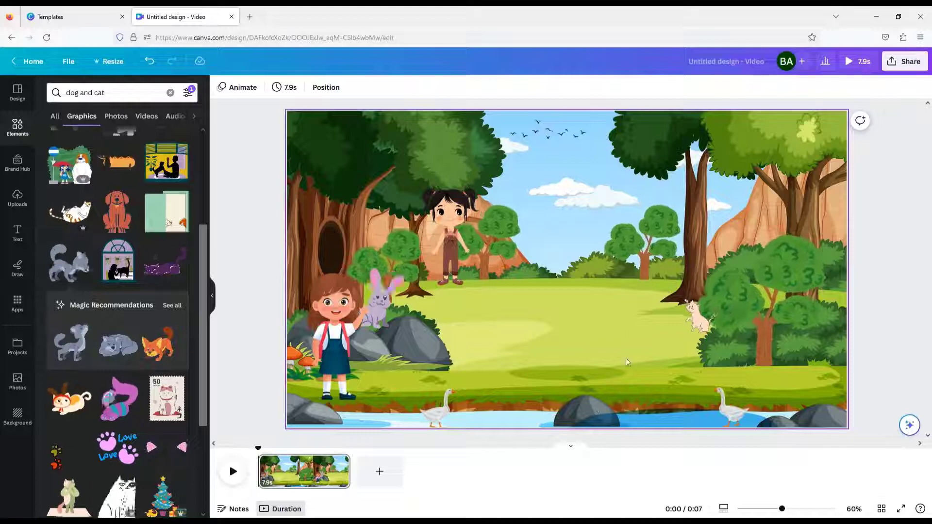
Replace the "dog and cat" search text, and play the scene to preview the animated girls, birds and geese
{"action": "left_click", "coordinate": [112, 93]}
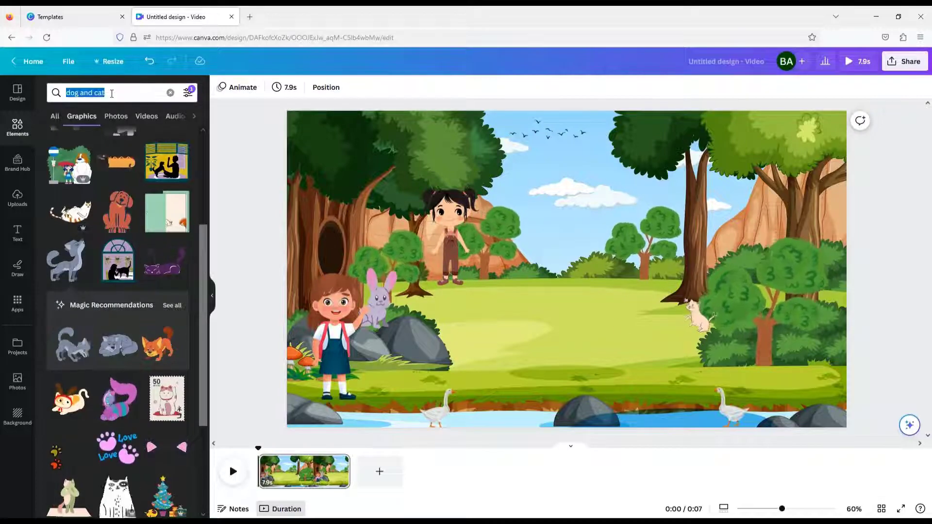
{"action": "type", "text": "c"}
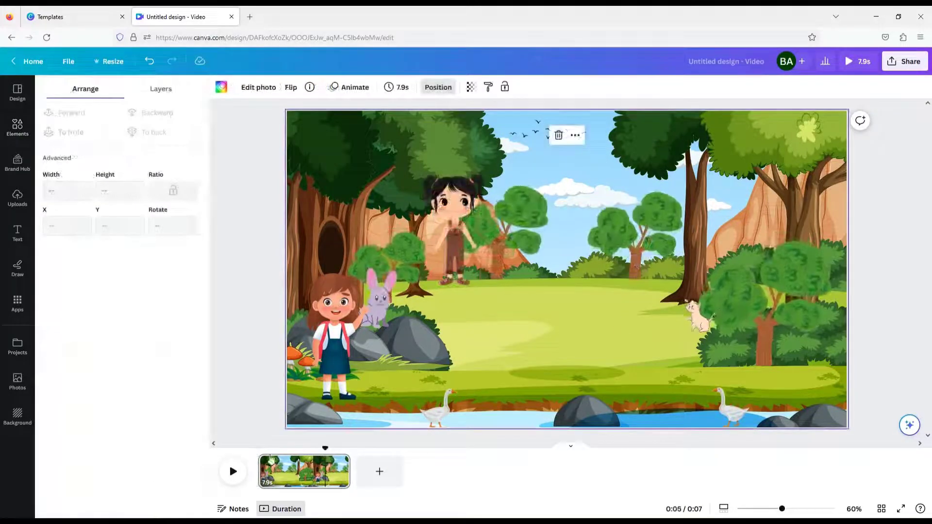
{"action": "left_click", "coordinate": [229, 481]}
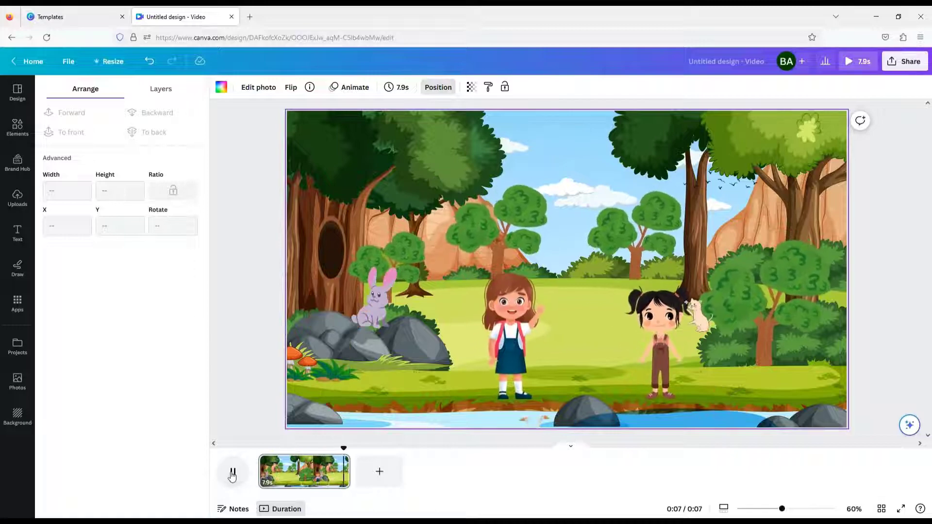
{"action": "left_click", "coordinate": [232, 474]}
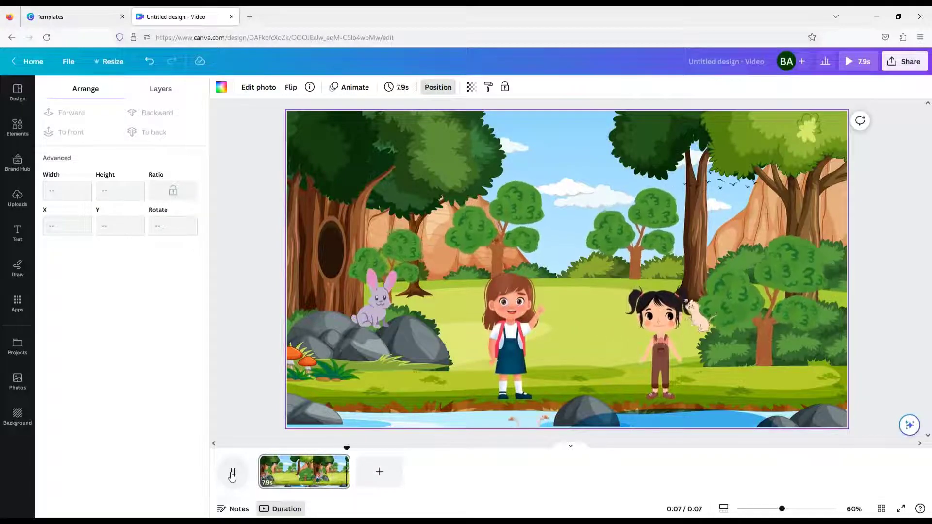
Search the elements for "school girl" and show all the matching graphics
{"action": "left_click", "coordinate": [17, 128]}
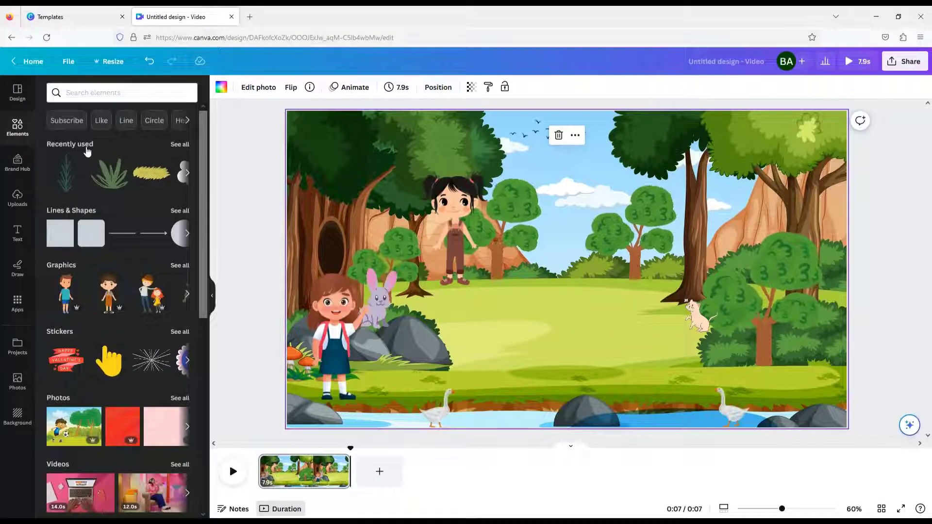
{"action": "left_click", "coordinate": [124, 92]}
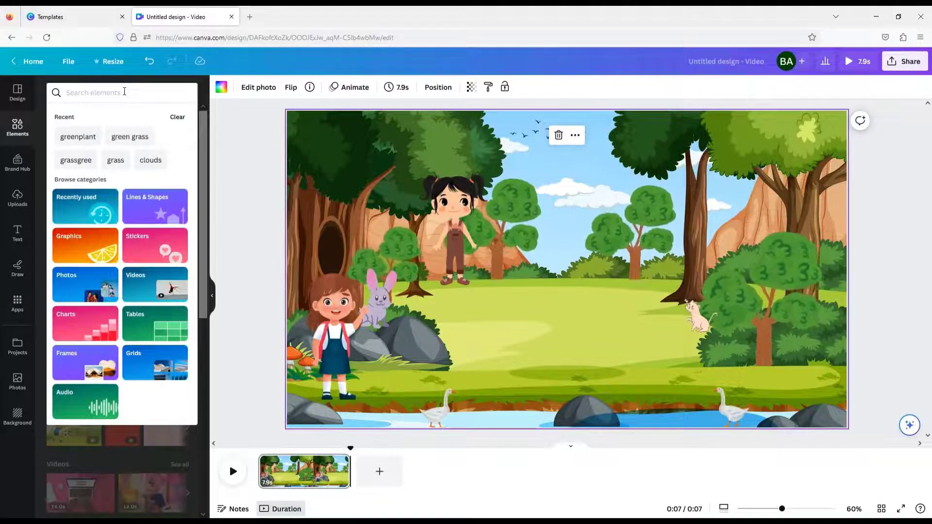
{"action": "type", "text": "gril"}
{"action": "key", "text": "Return"}
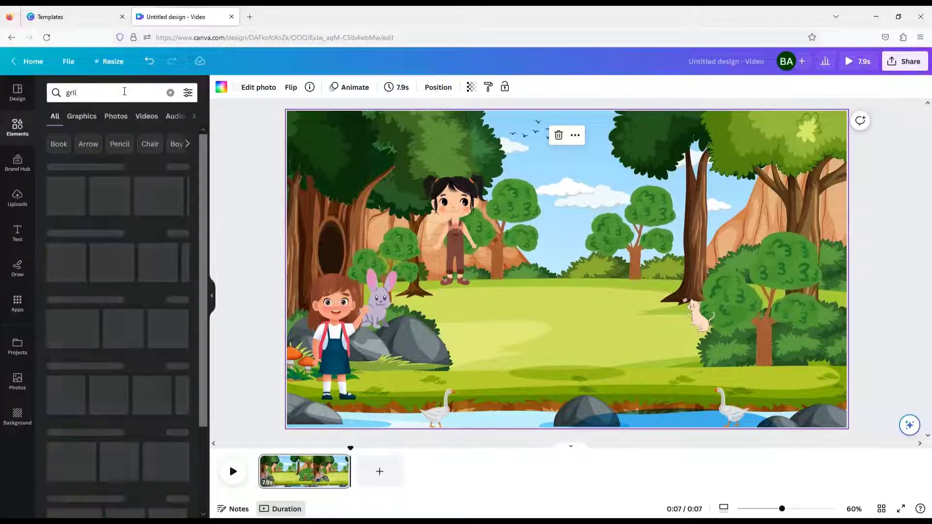
{"action": "left_click", "coordinate": [68, 93]}
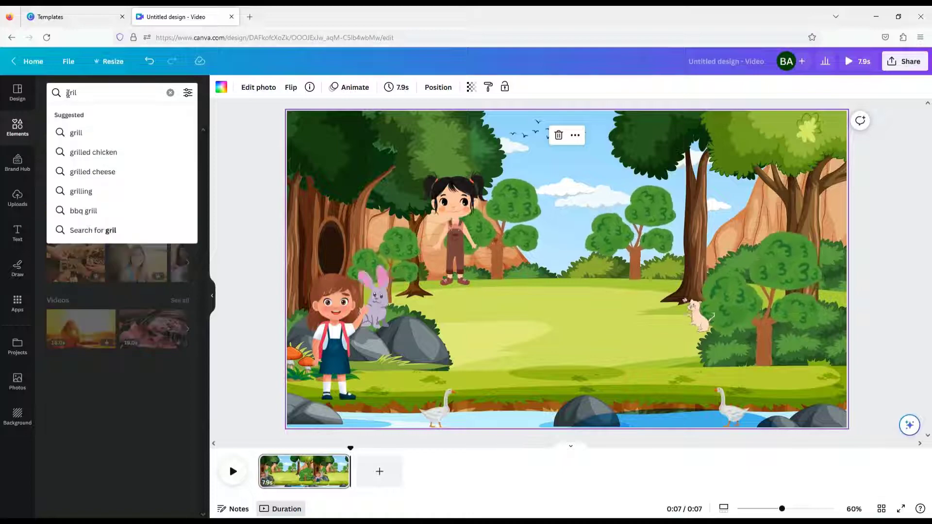
{"action": "left_click_drag", "start_coordinate": [89, 93], "coordinate": [64, 85]}
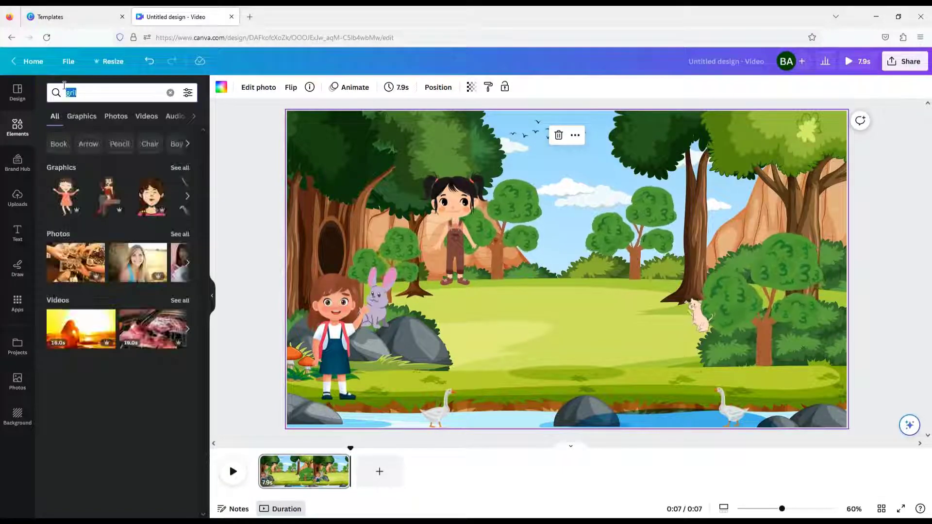
{"action": "type", "text": "schol"}
{"action": "key", "text": "BackSpace"}
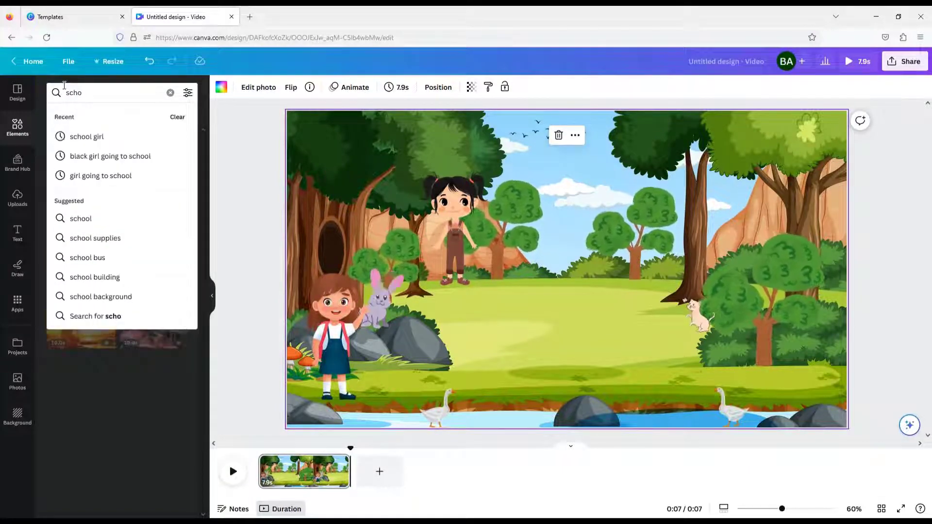
{"action": "type", "text": "ol girl"}
{"action": "key", "text": "Return"}
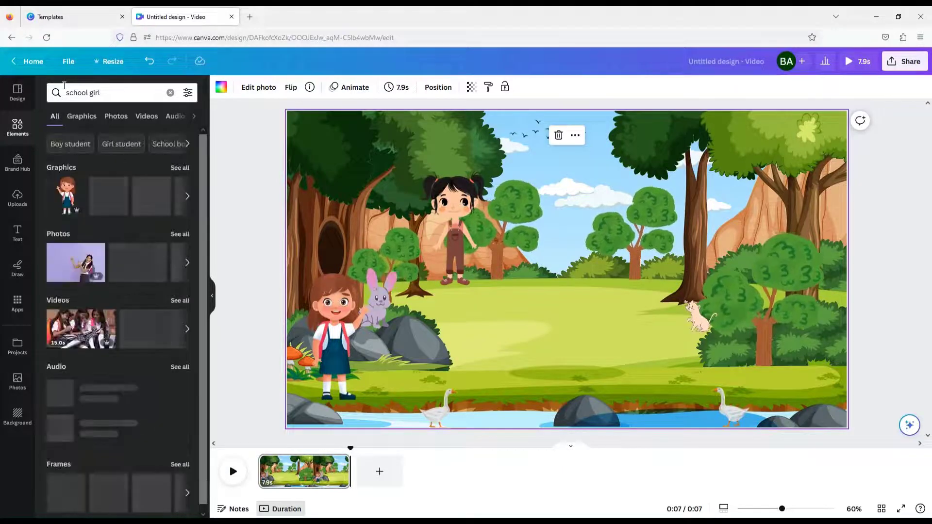
{"action": "left_click", "coordinate": [188, 169]}
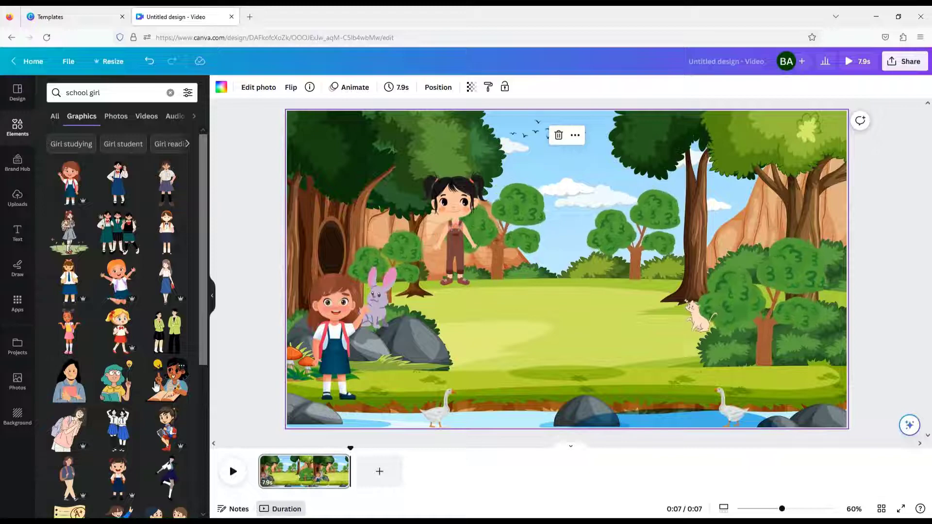
Add the smiling schoolgirl graphic with a navy skirt and orange backpack, place it before the bushes on the right riverbank, and enlarge it
{"action": "scroll", "coordinate": [155, 386], "scroll_direction": "down", "scroll_amount": 3}
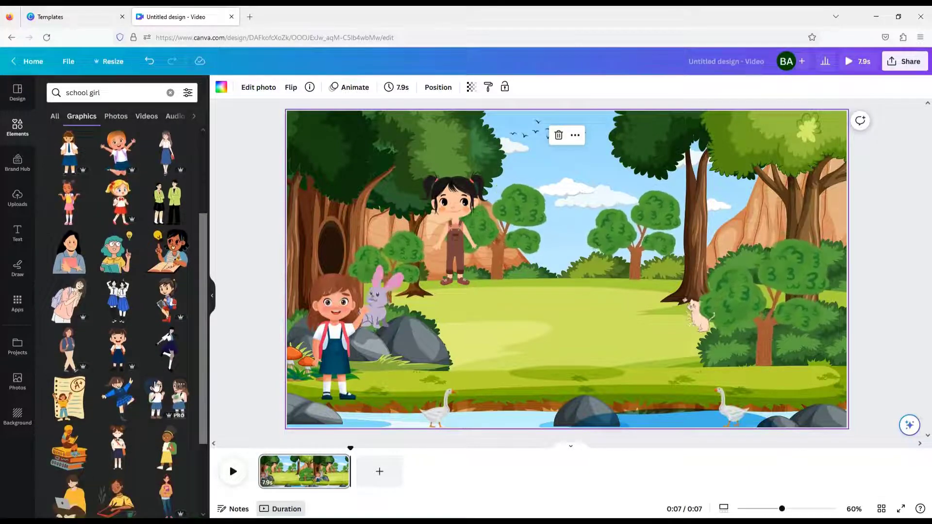
{"action": "scroll", "coordinate": [156, 386], "scroll_direction": "down", "scroll_amount": 2}
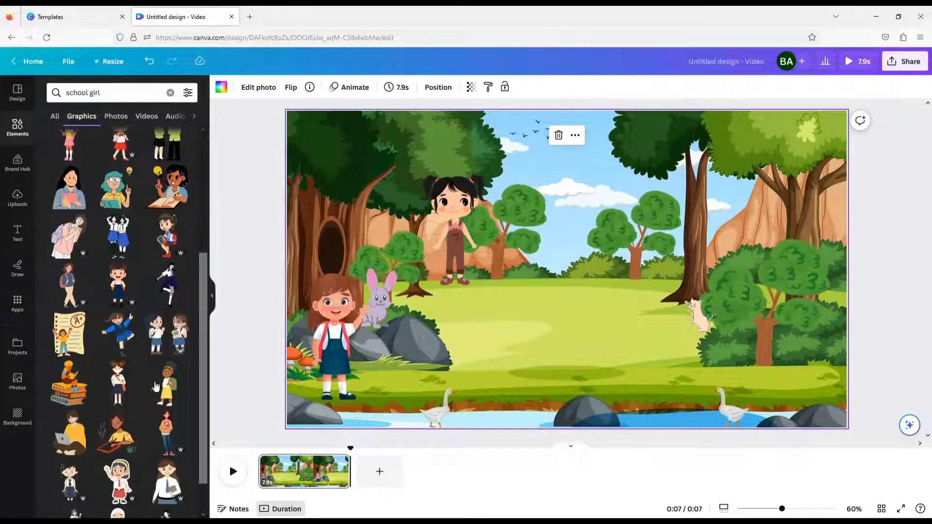
{"action": "left_click", "coordinate": [122, 281]}
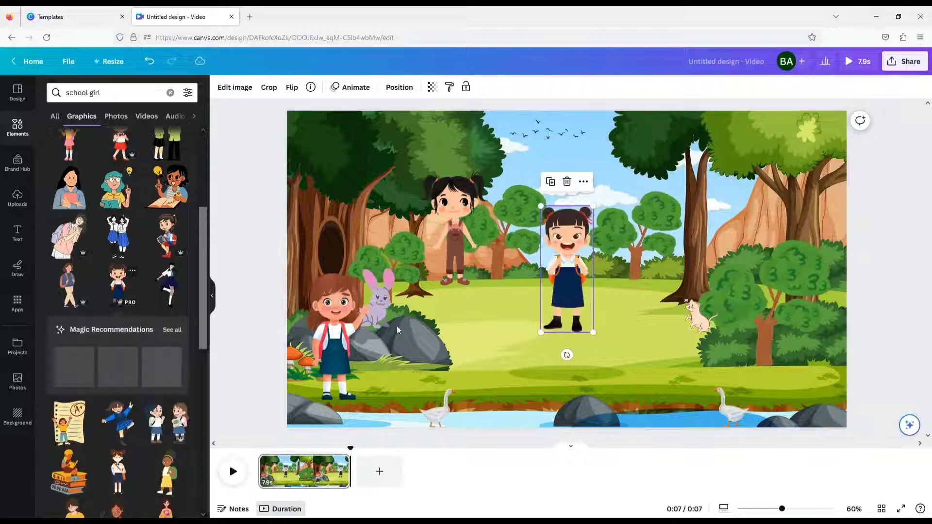
{"action": "left_click_drag", "start_coordinate": [570, 287], "coordinate": [803, 355]}
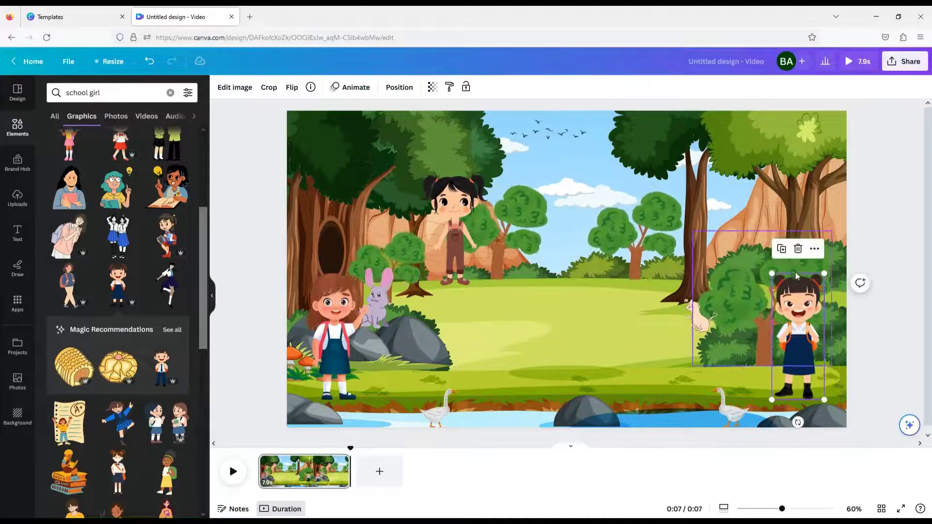
{"action": "left_click_drag", "start_coordinate": [771, 273], "coordinate": [763, 250]}
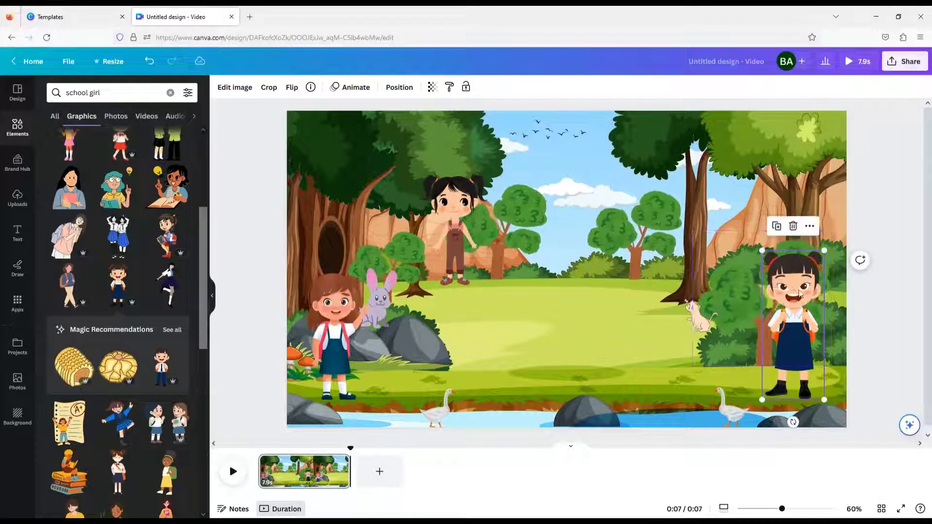
Give the new schoolgirl a custom animation with a short leftward path in the Original movement style
{"action": "left_click", "coordinate": [78, 92]}
{"action": "double_click", "coordinate": [77, 93]}
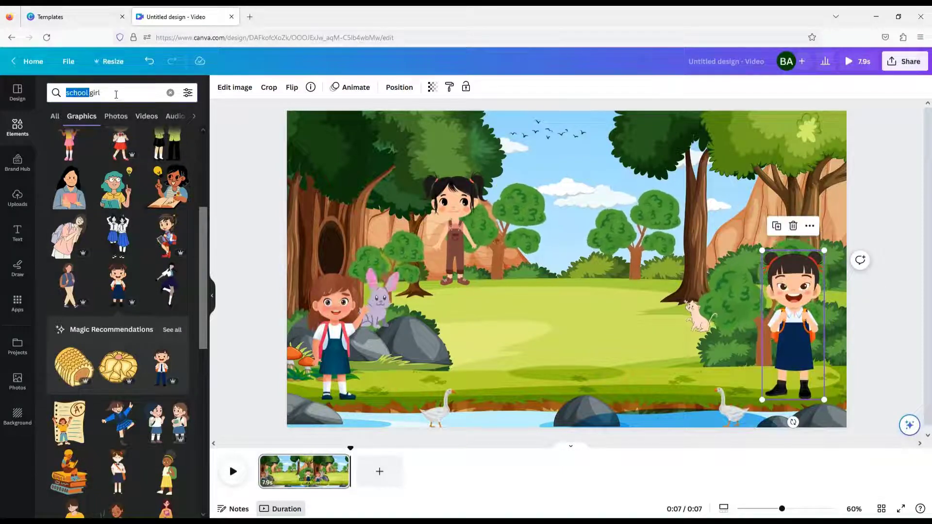
{"action": "left_click_drag", "start_coordinate": [786, 343], "coordinate": [745, 350]}
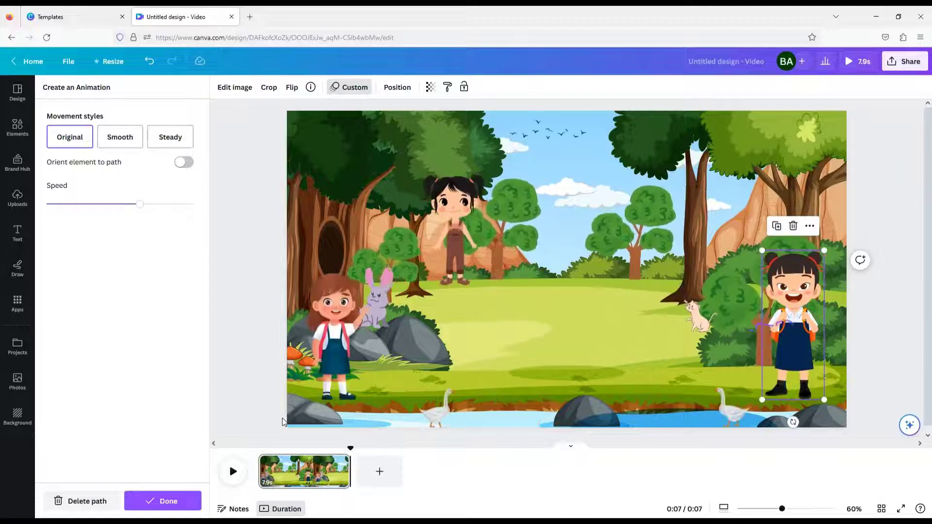
{"action": "left_click", "coordinate": [715, 211]}
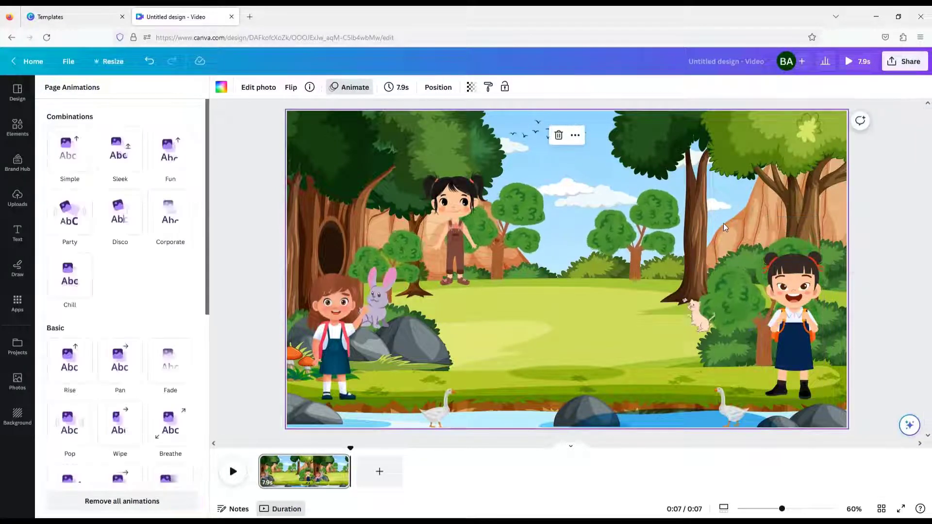
{"action": "left_click", "coordinate": [18, 127]}
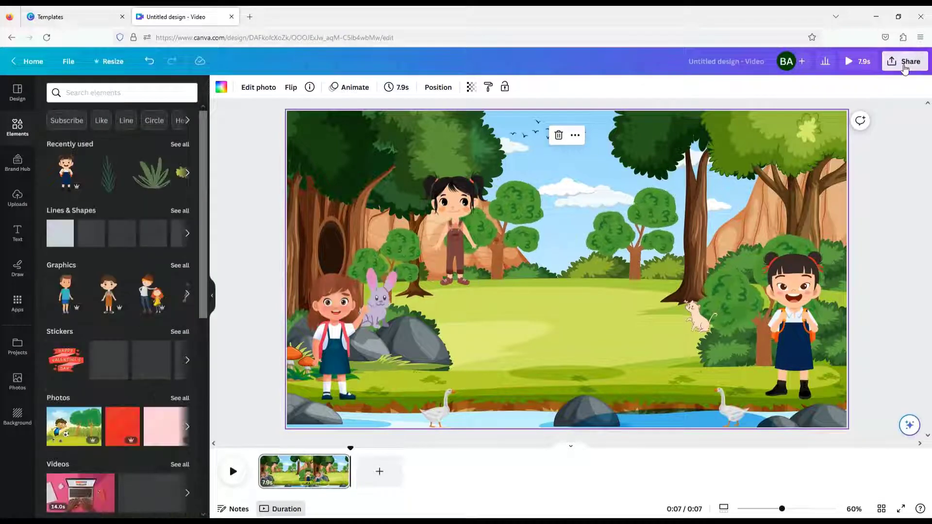
Download the design as an MP4 video in 1080p (HD) quality
{"action": "left_click", "coordinate": [905, 62]}
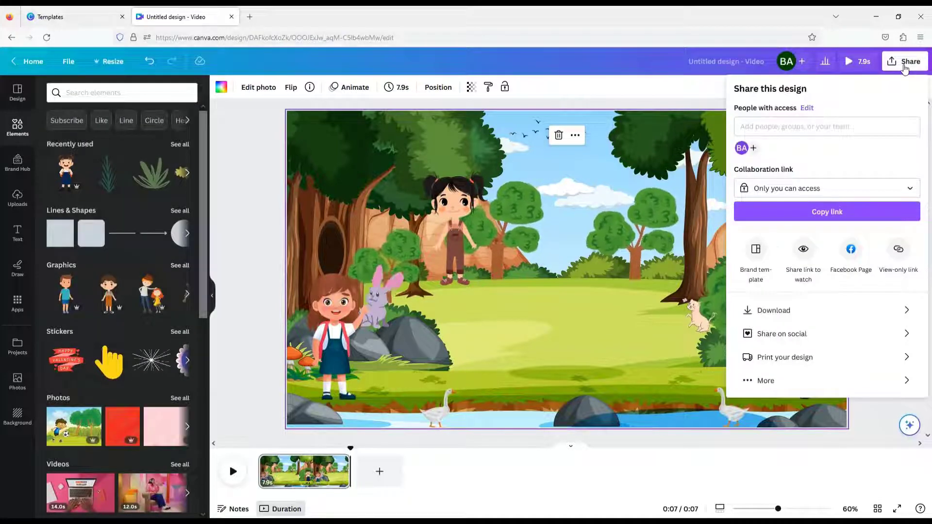
{"action": "left_click", "coordinate": [777, 312]}
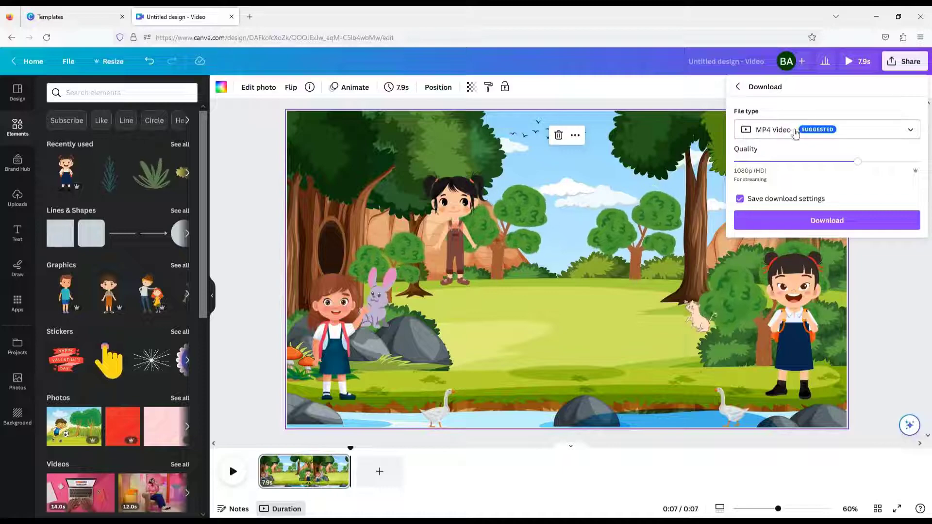
{"action": "left_click", "coordinate": [815, 228]}
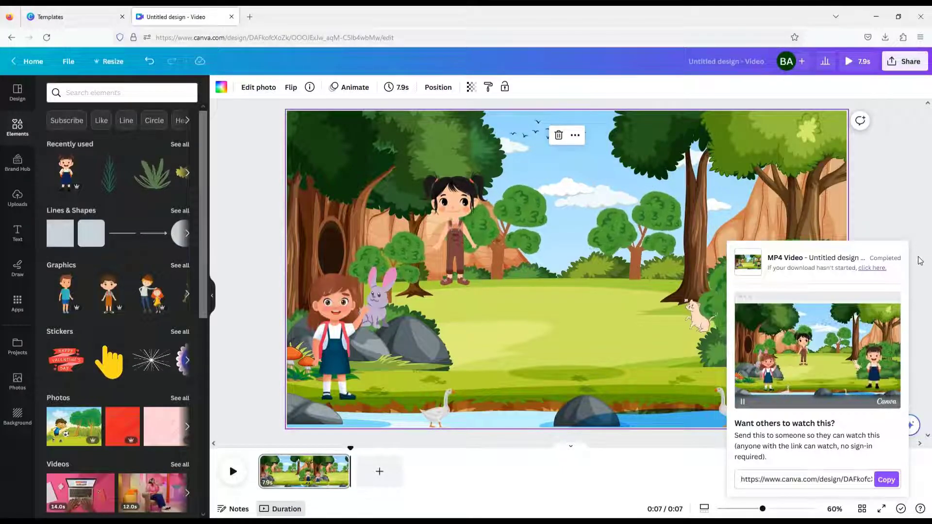
Play the scene in full screen from near the beginning to preview the finished animation
{"action": "left_click", "coordinate": [279, 482]}
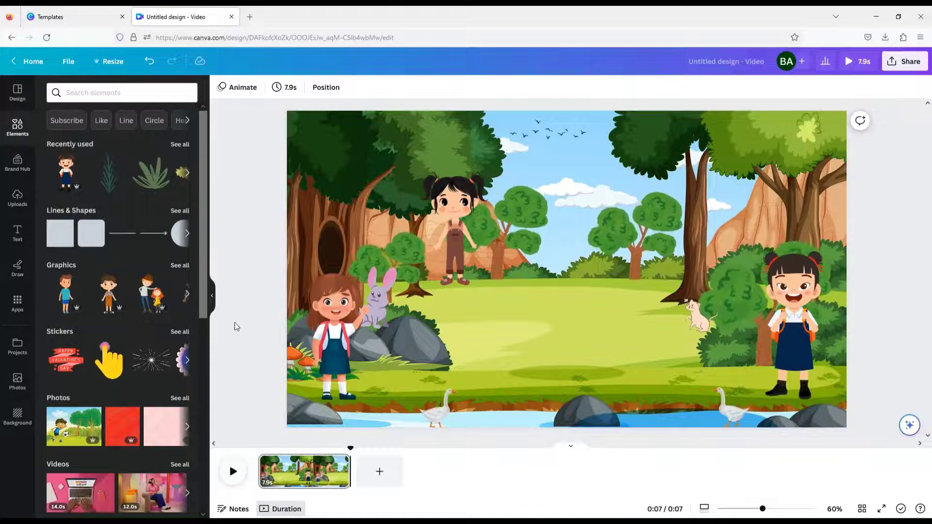
{"action": "left_click", "coordinate": [881, 510]}
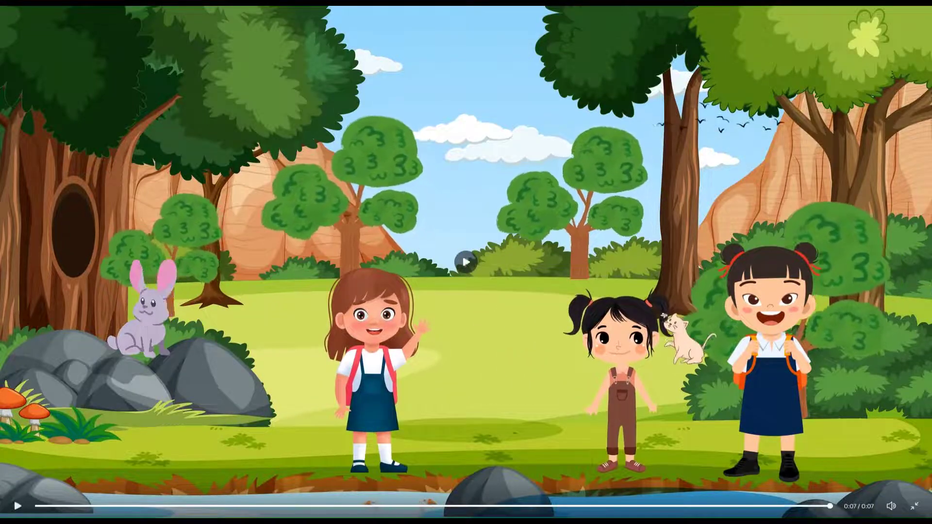
{"action": "left_click", "coordinate": [48, 507]}
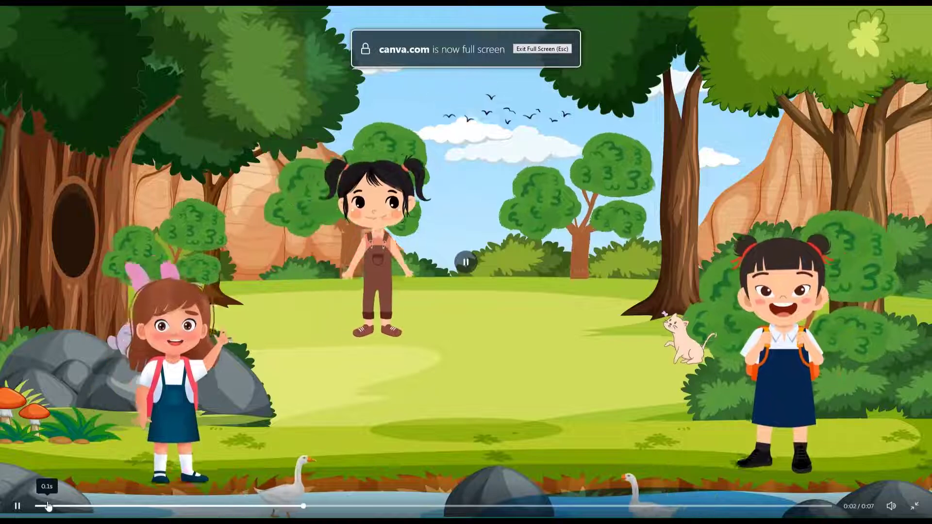